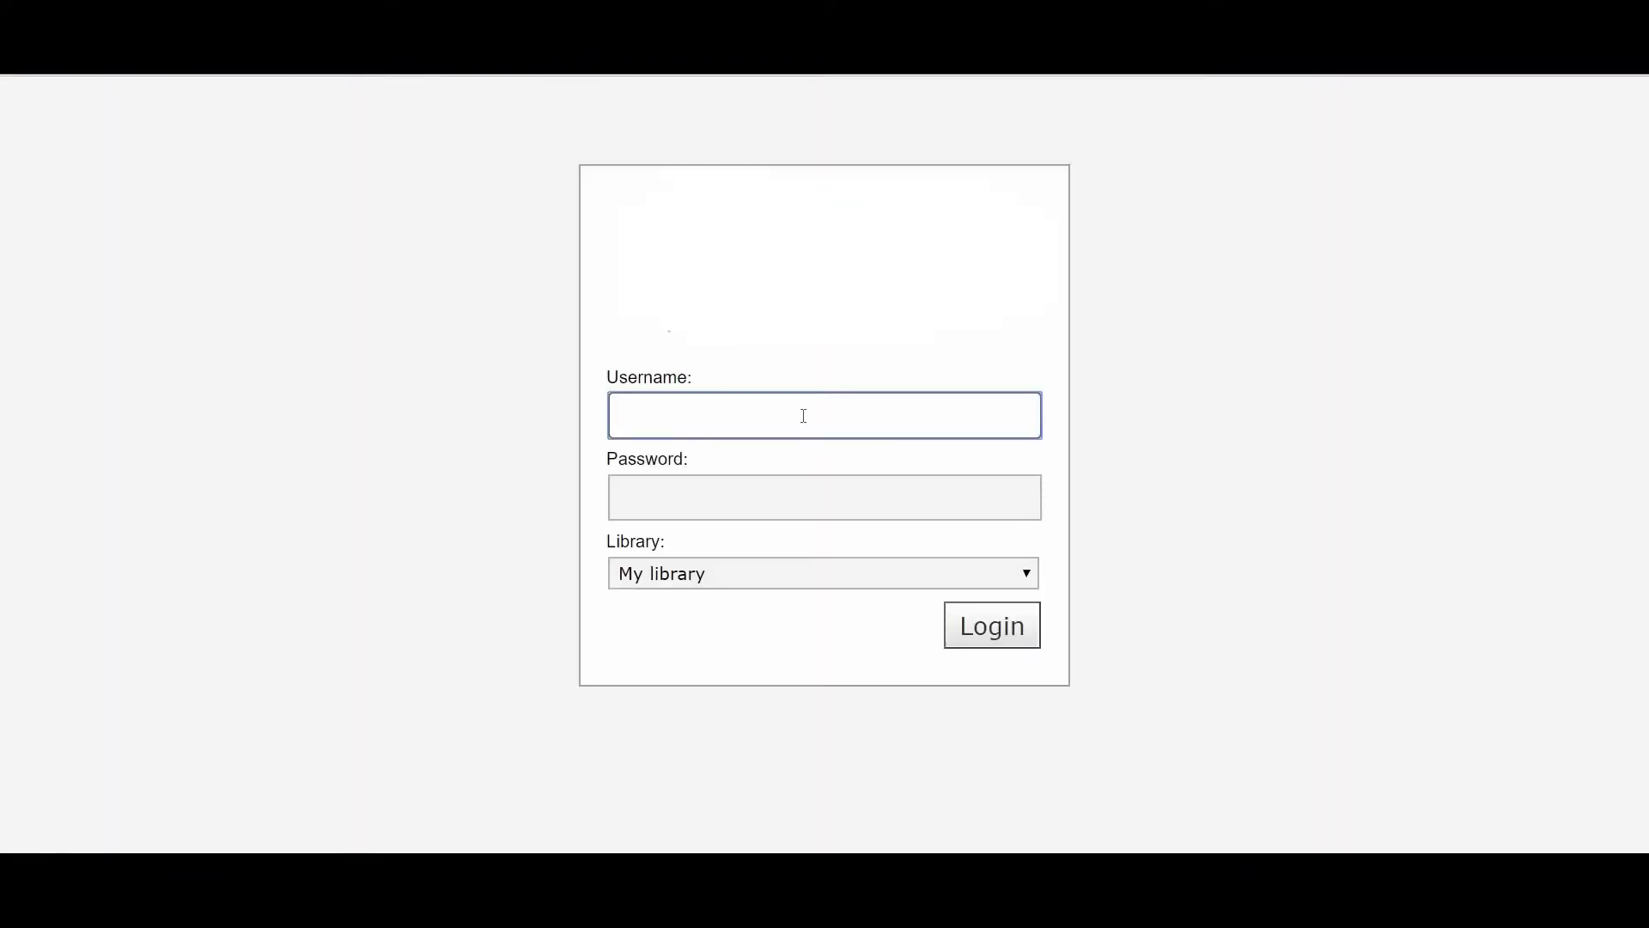
# Log in to the Koha staff interface with the suggested staff username and the account password.
pyautogui.click(799, 416)
pyautogui.write('chanlang')
pyautogui.click(710, 478)
pyautogui.click(707, 500)
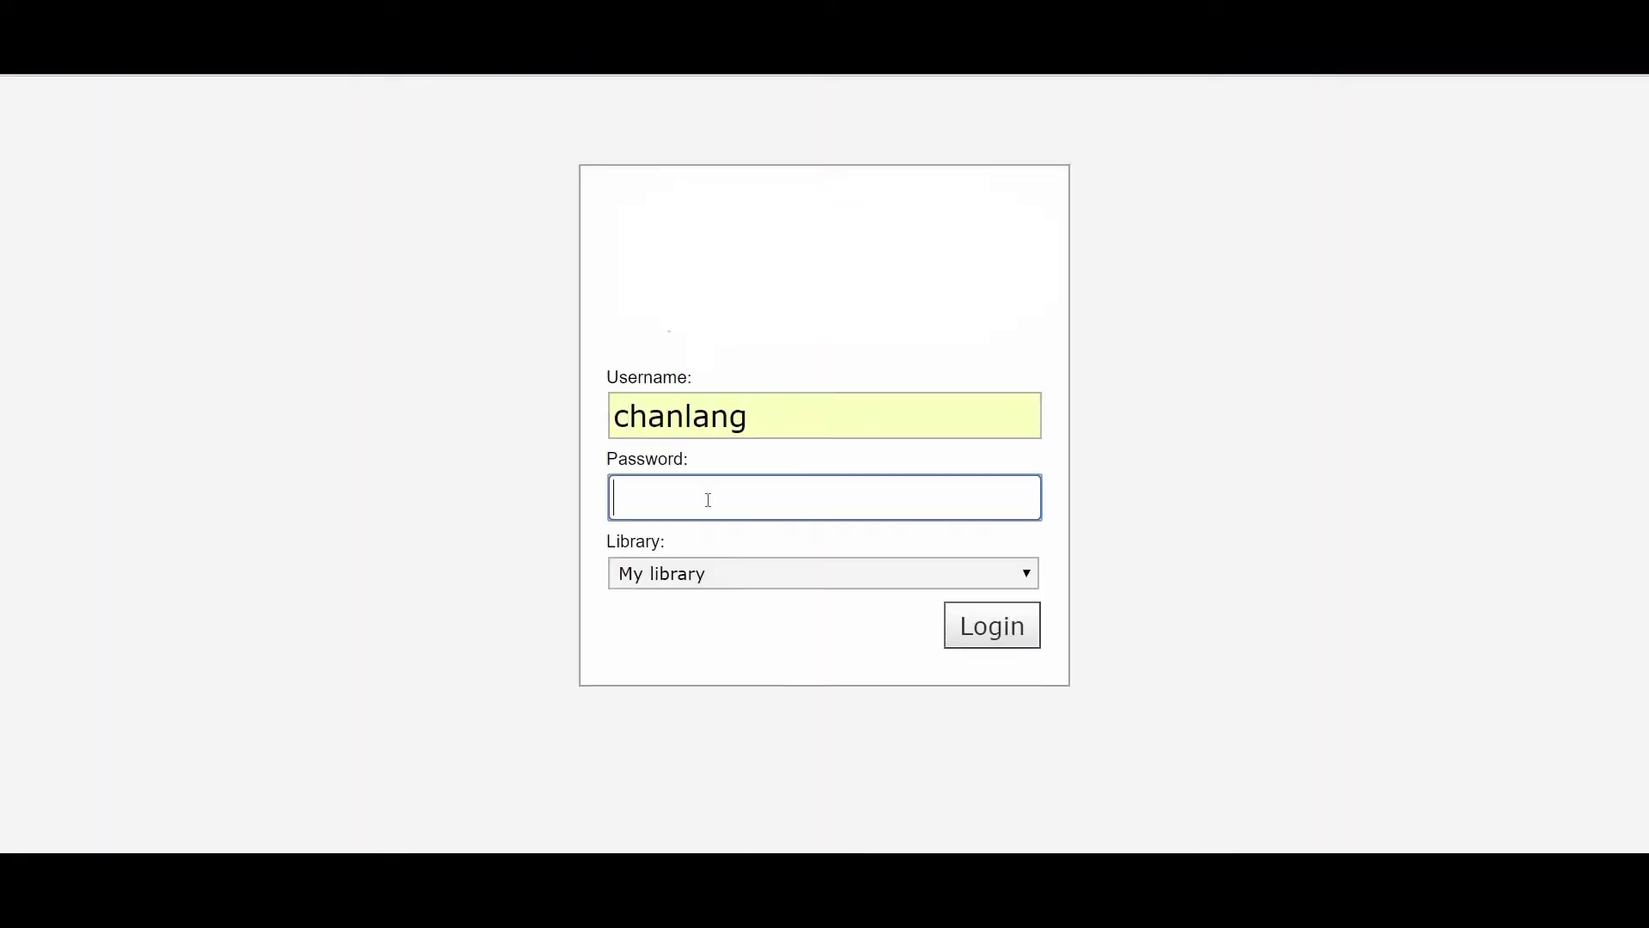
pyautogui.write('•••••')
pyautogui.press('Return')
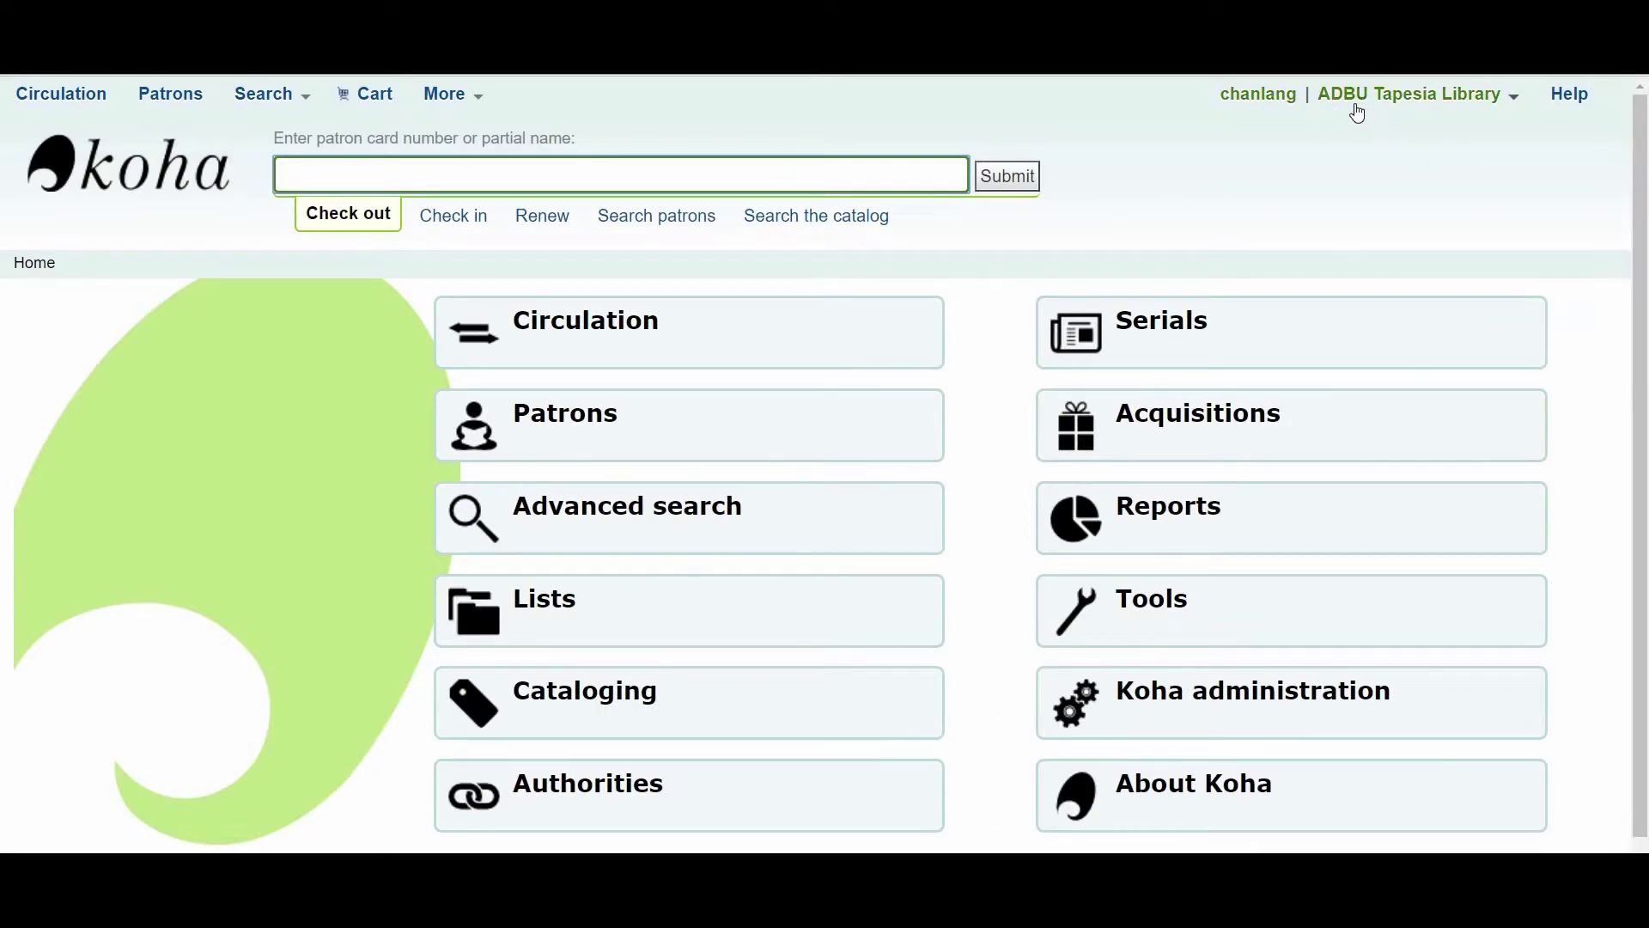
# Set the working library to ADBU Azara Campus Library.
pyautogui.click(1512, 104)
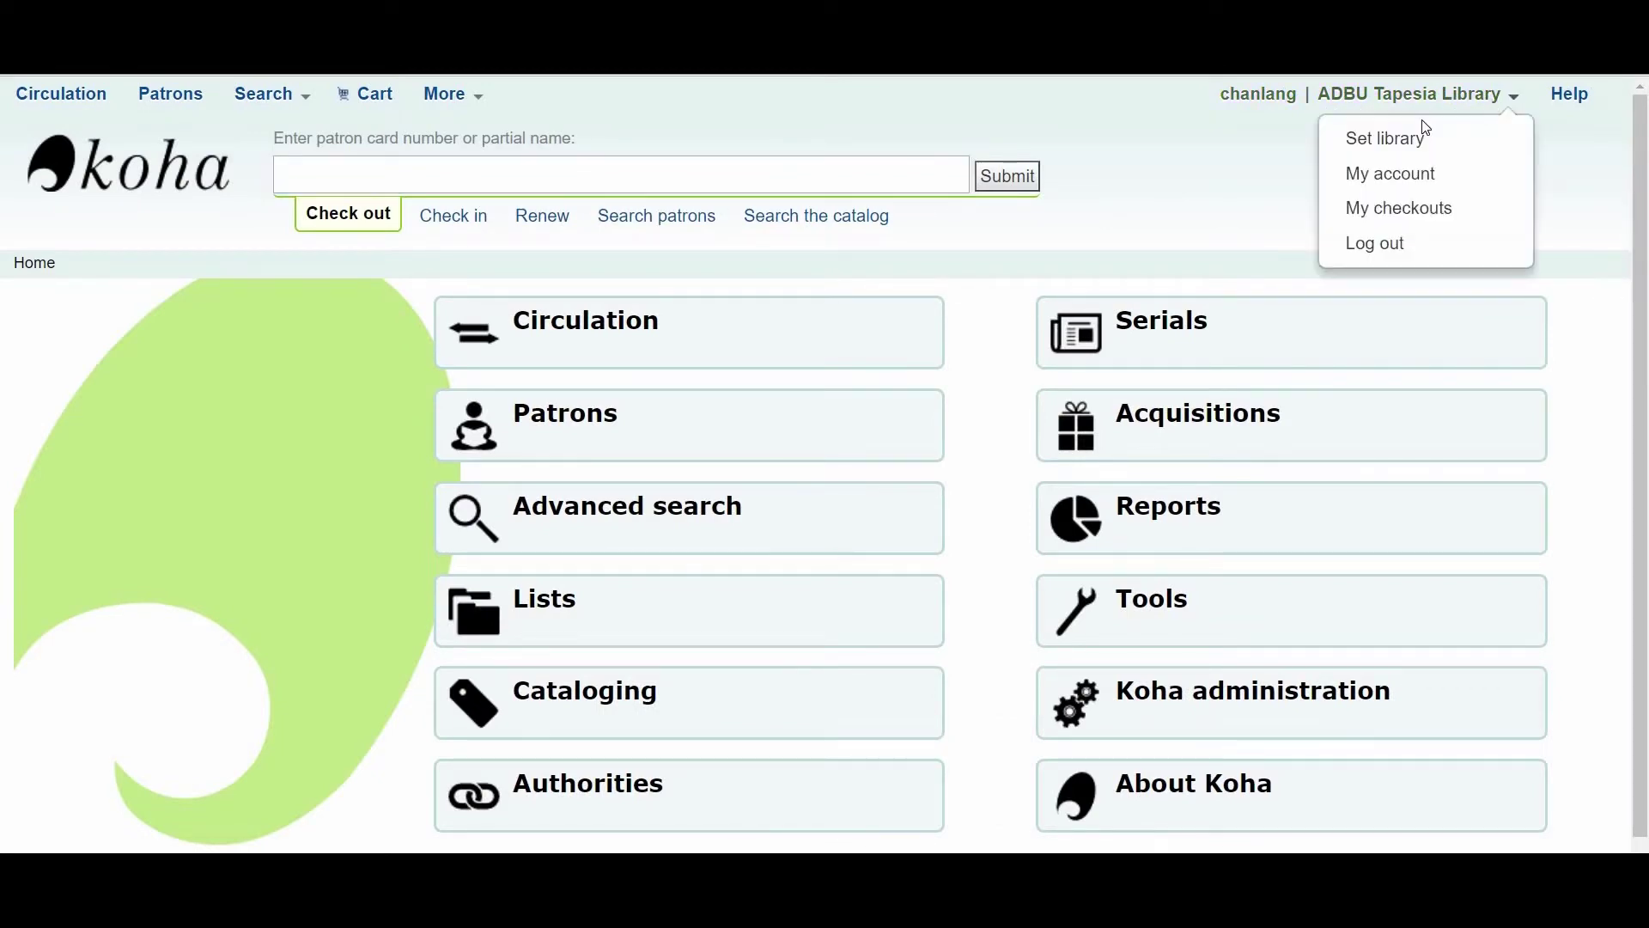
pyautogui.click(1401, 148)
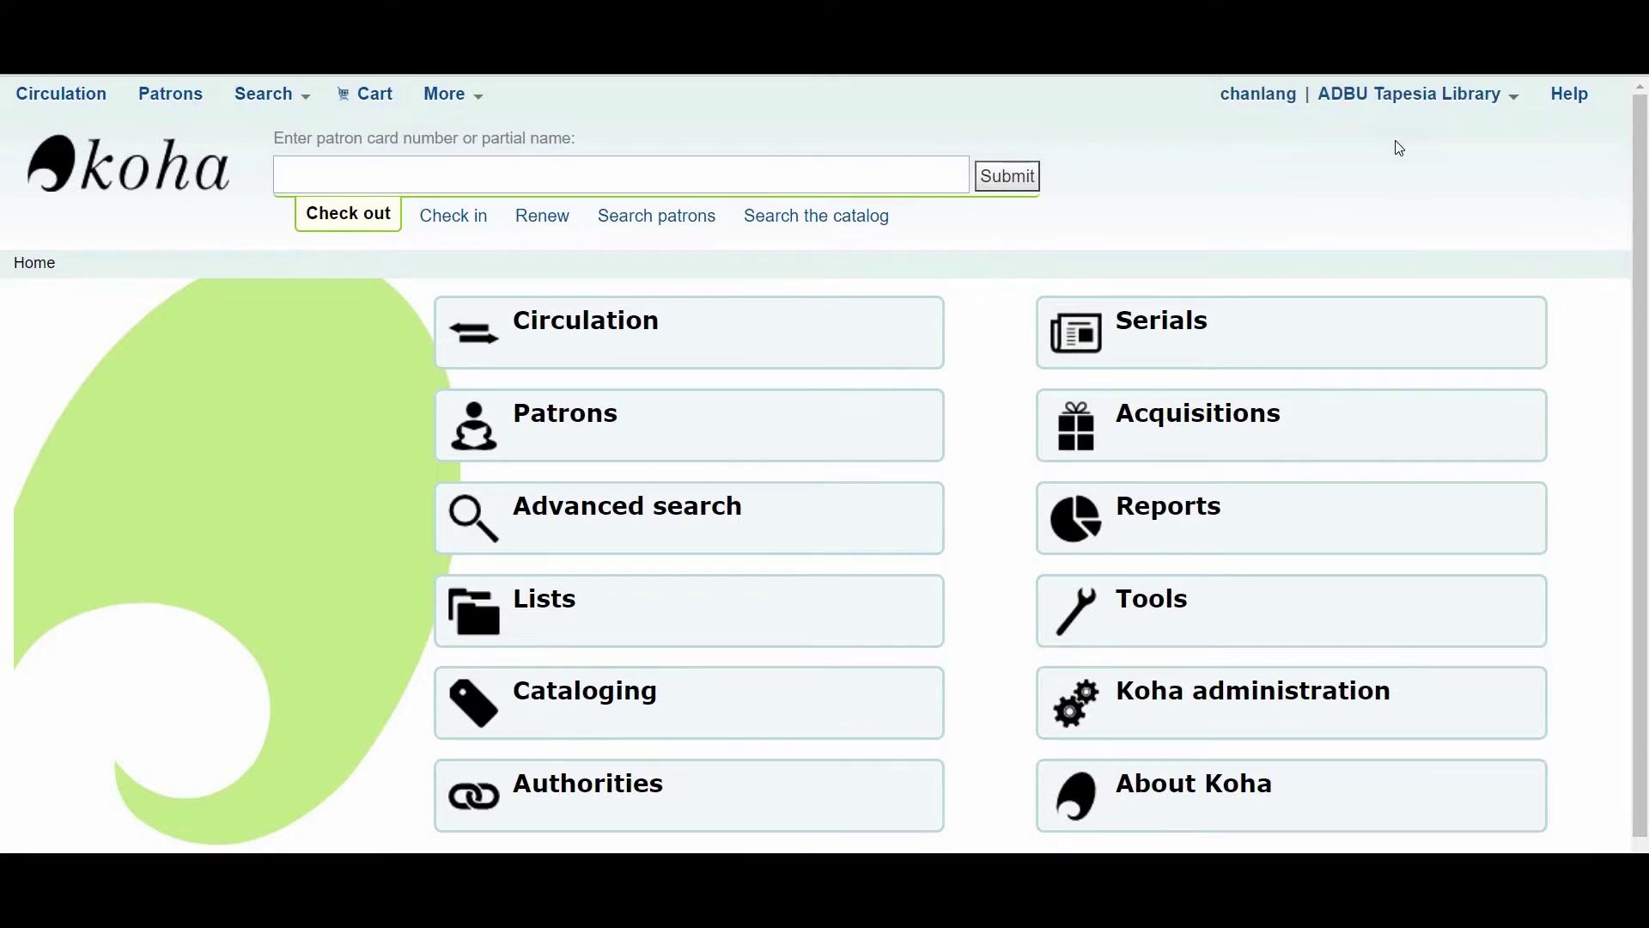
pyautogui.click(600, 371)
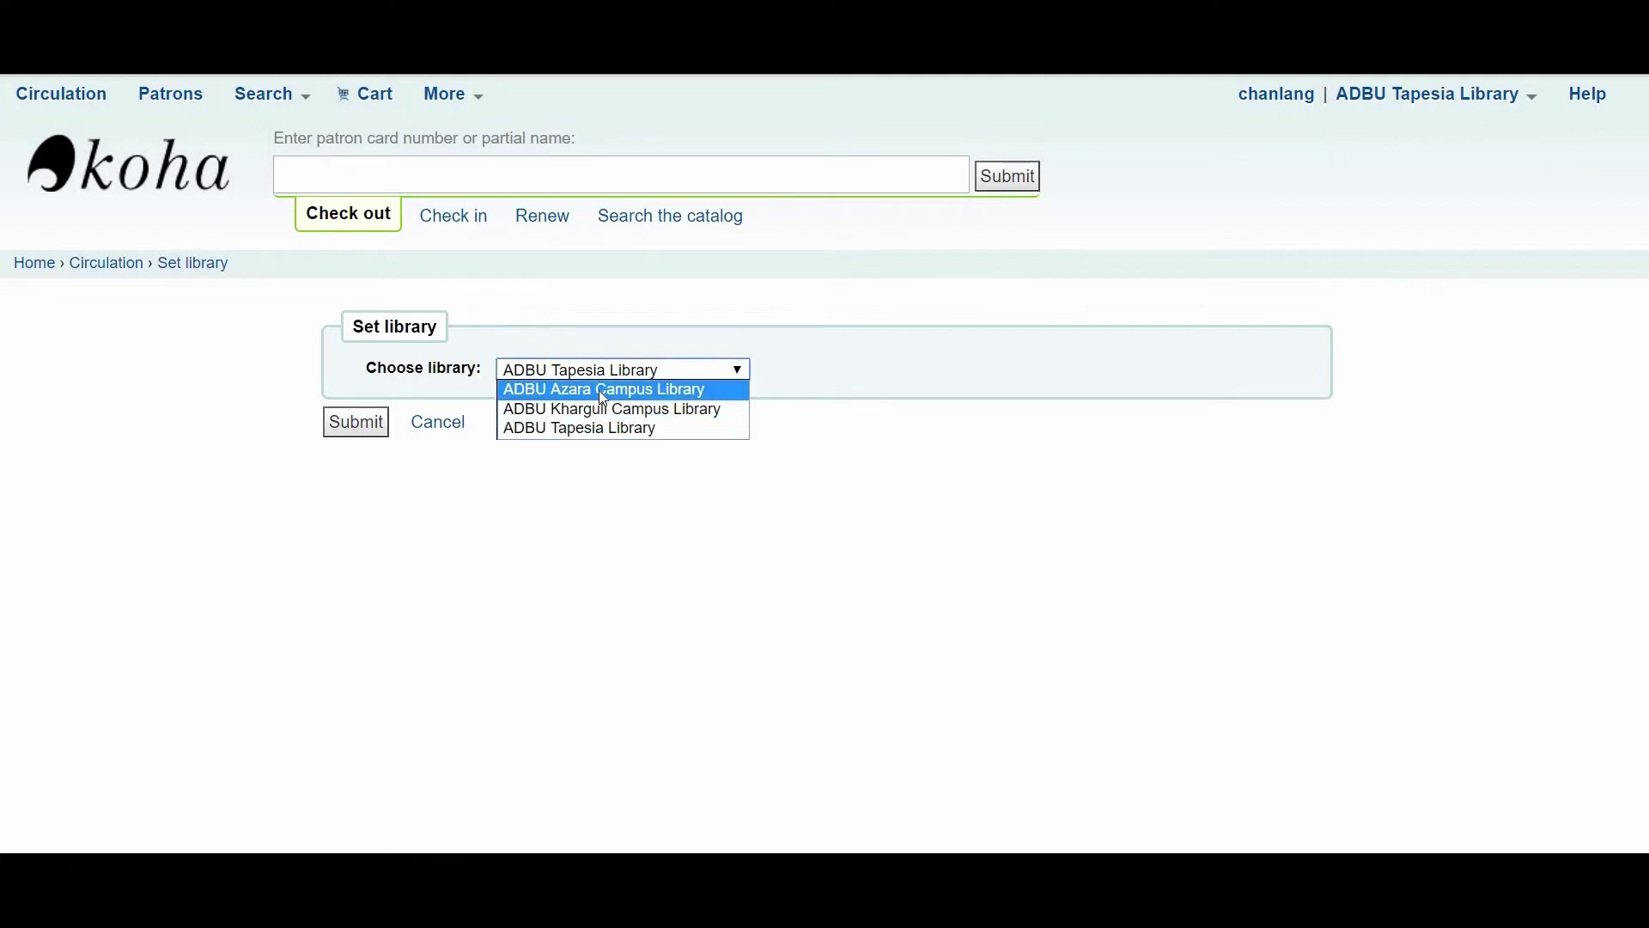
pyautogui.click(600, 390)
pyautogui.click(359, 422)
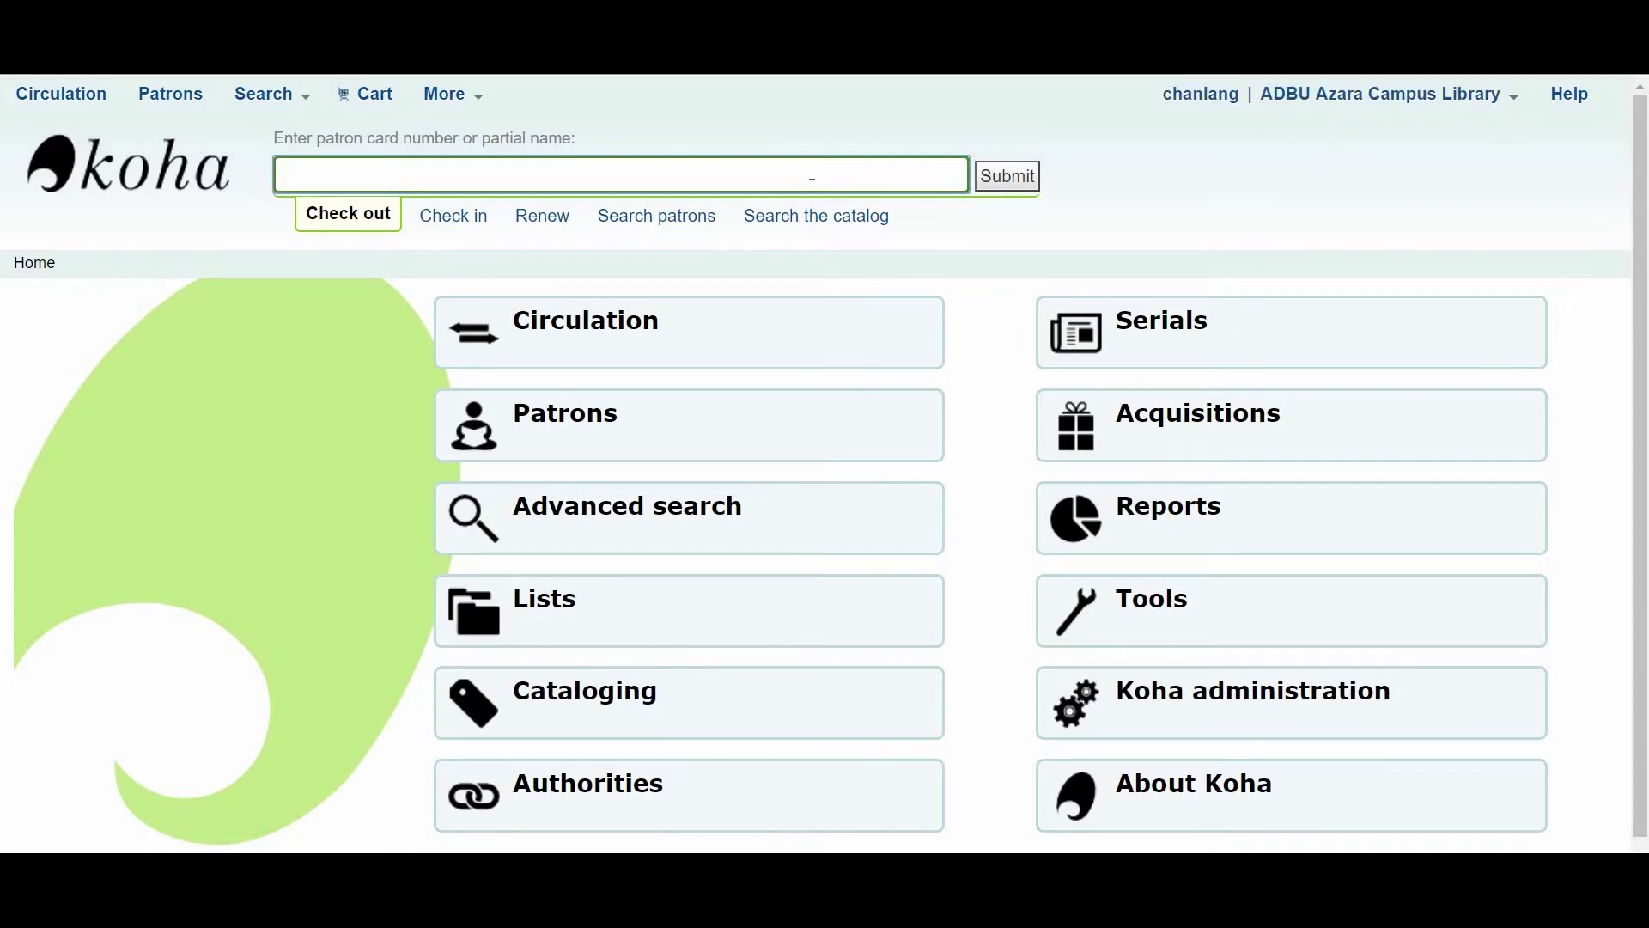
# Search the catalog for barcode u1236 to open Fundamentals of Molecular Spectroscopy.
pyautogui.click(454, 216)
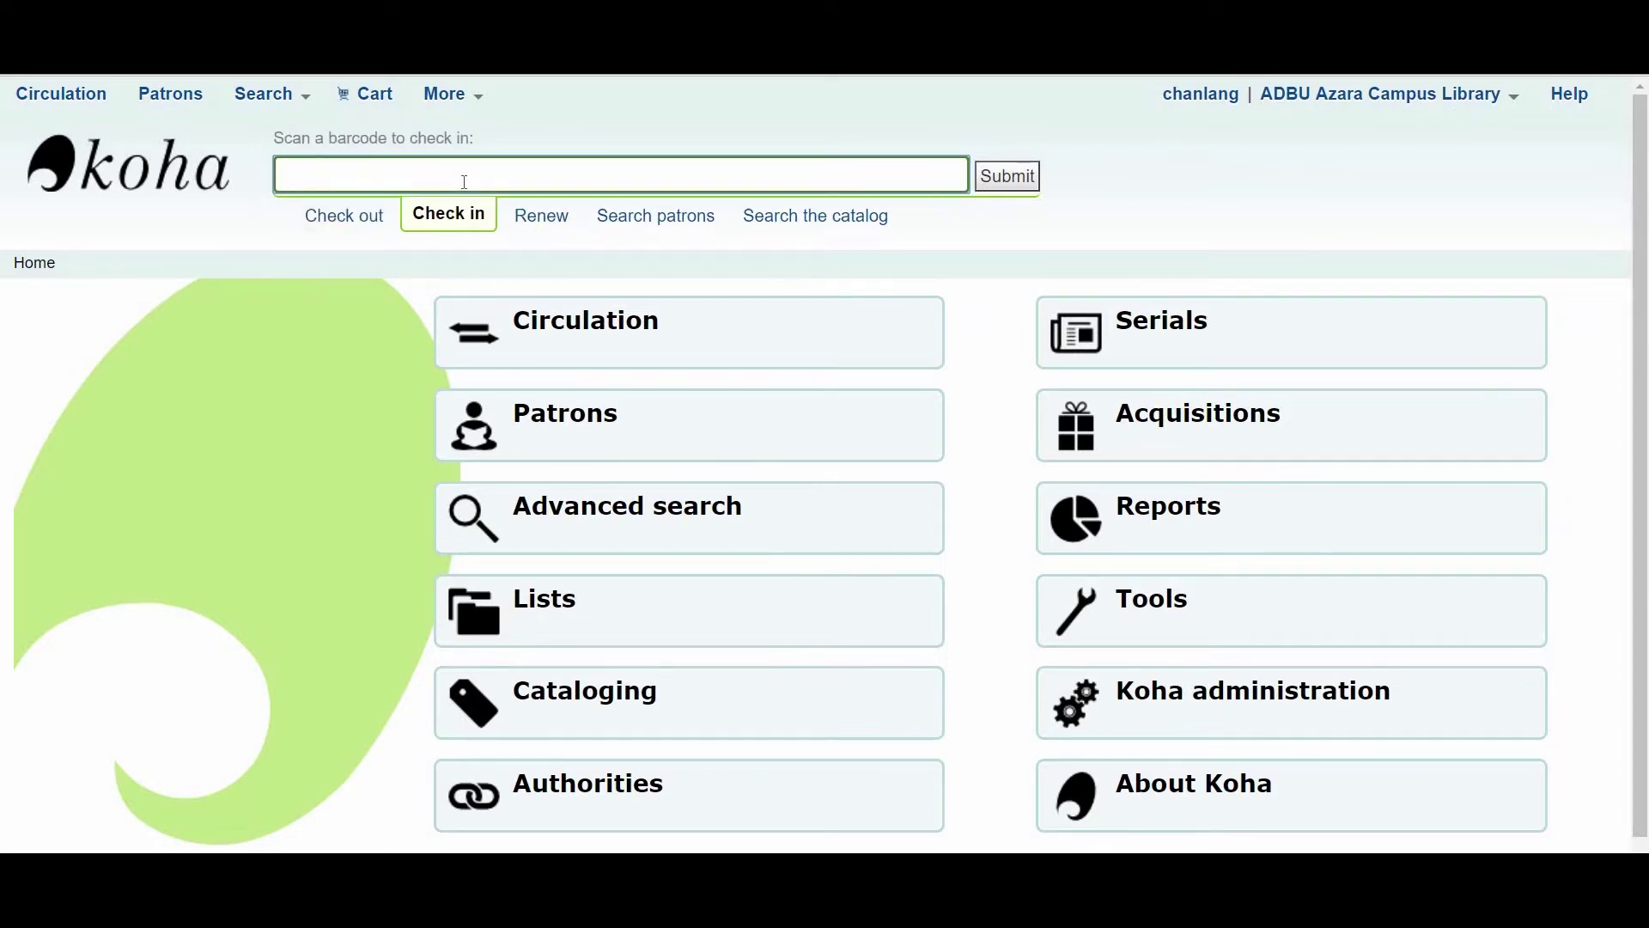
pyautogui.write('u1236')
pyautogui.click(833, 221)
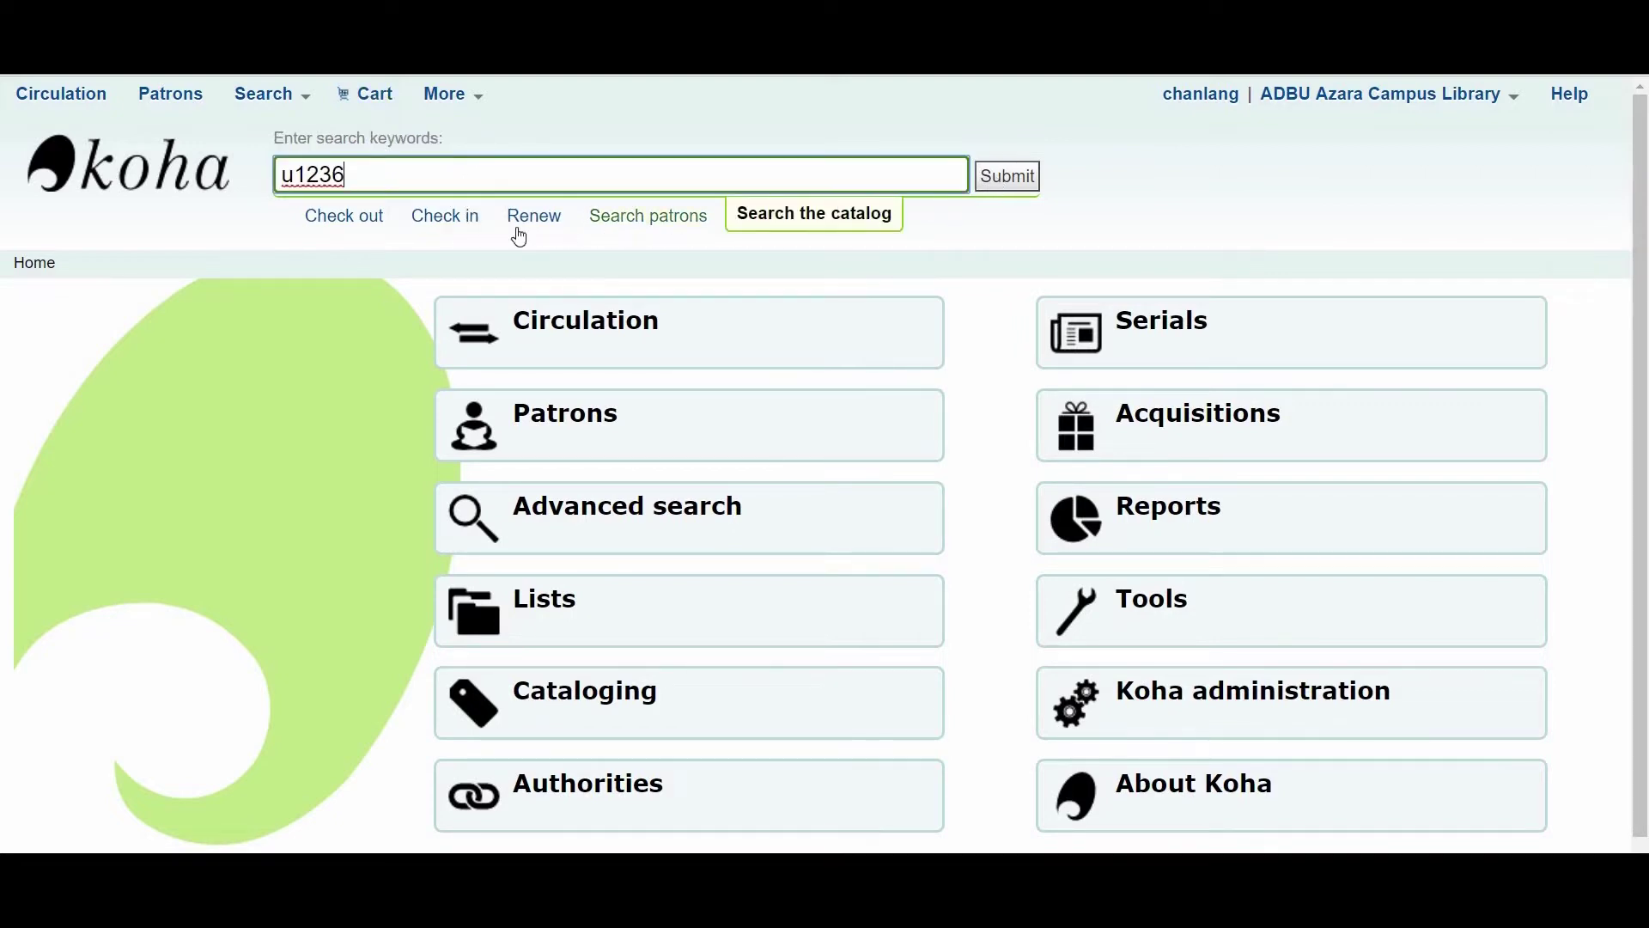
pyautogui.click(1005, 180)
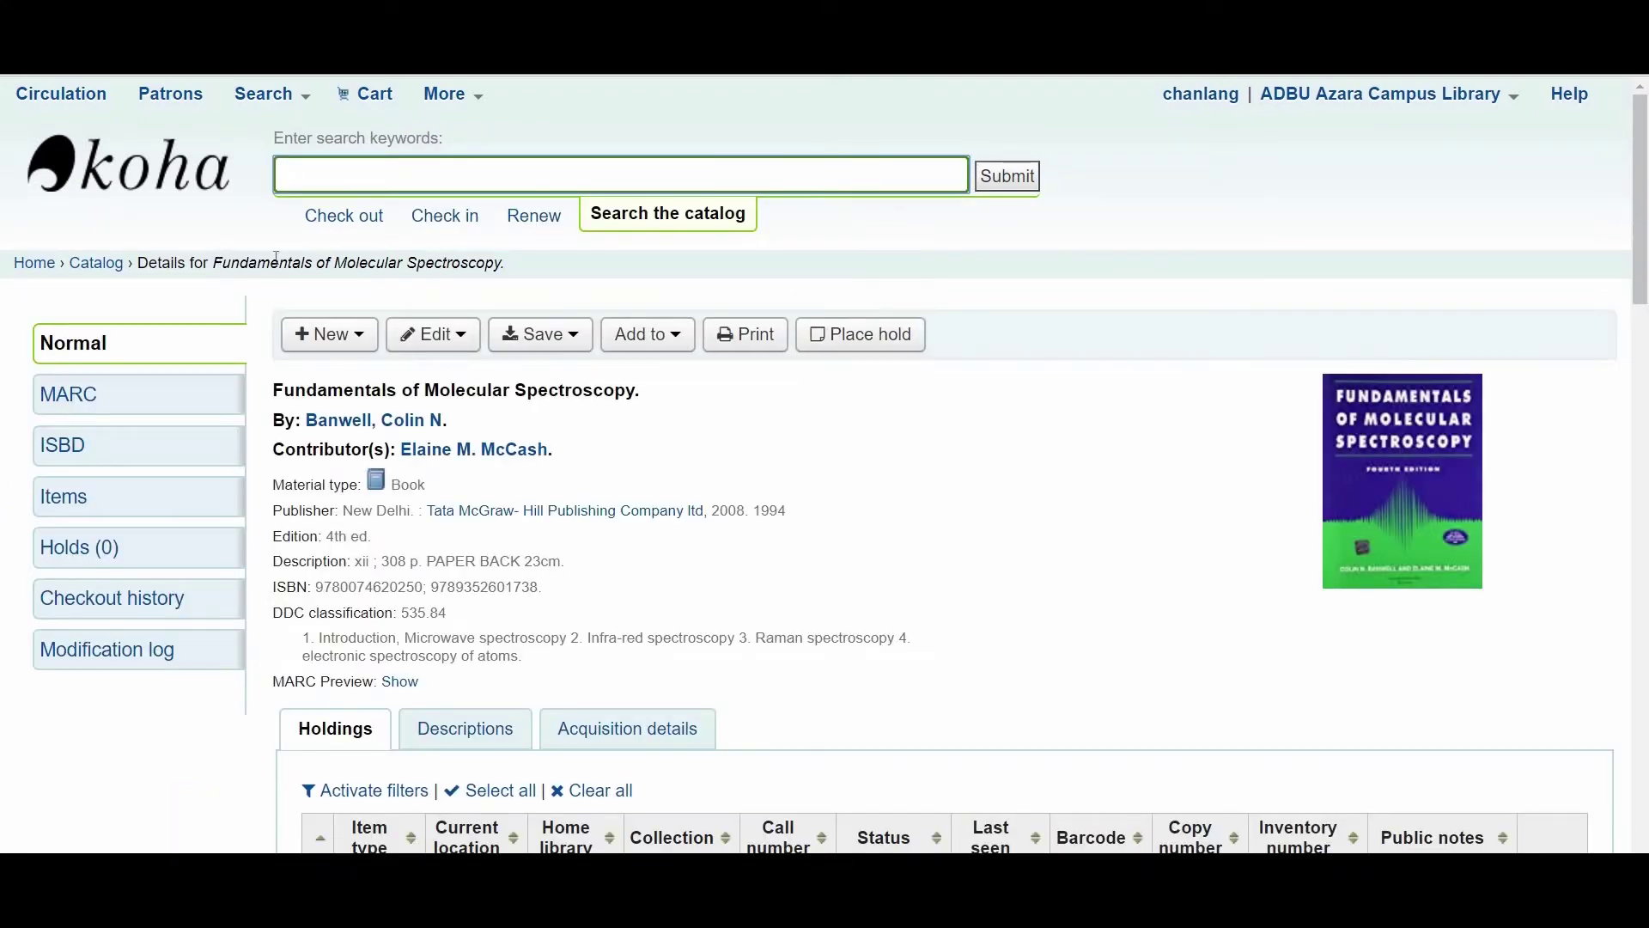
# Find item U1236 in the holdings and highlight its ADBU Tapesia Library home and Chemistry collection.
pyautogui.scroll(-3, 576, 373)
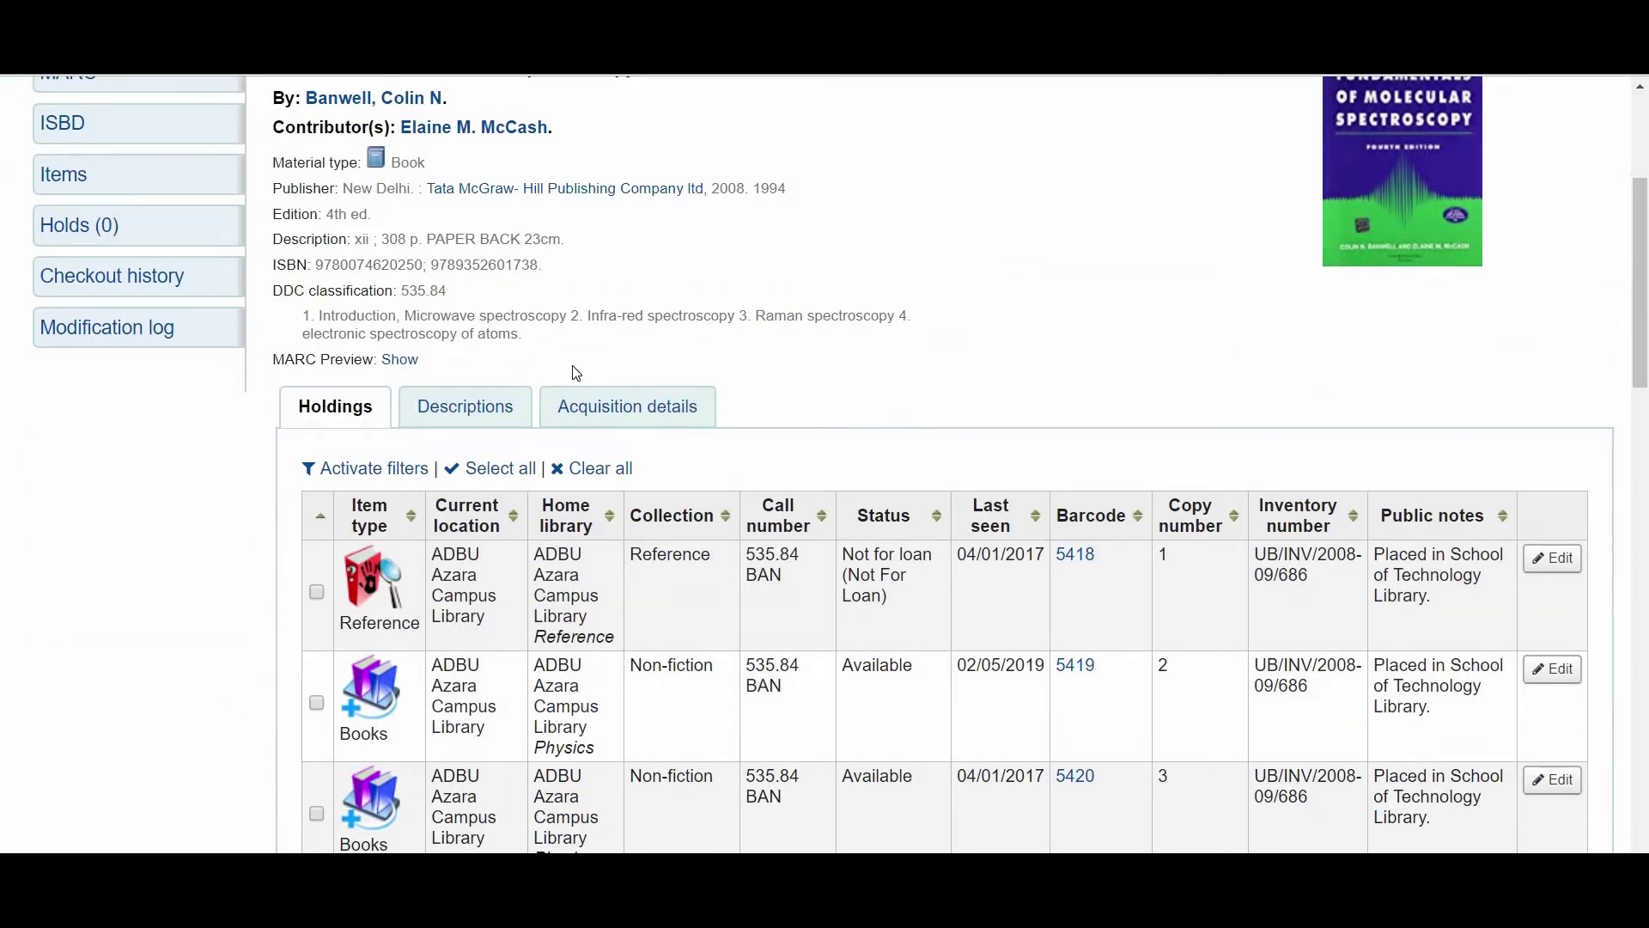
pyautogui.scroll(-5, 576, 373)
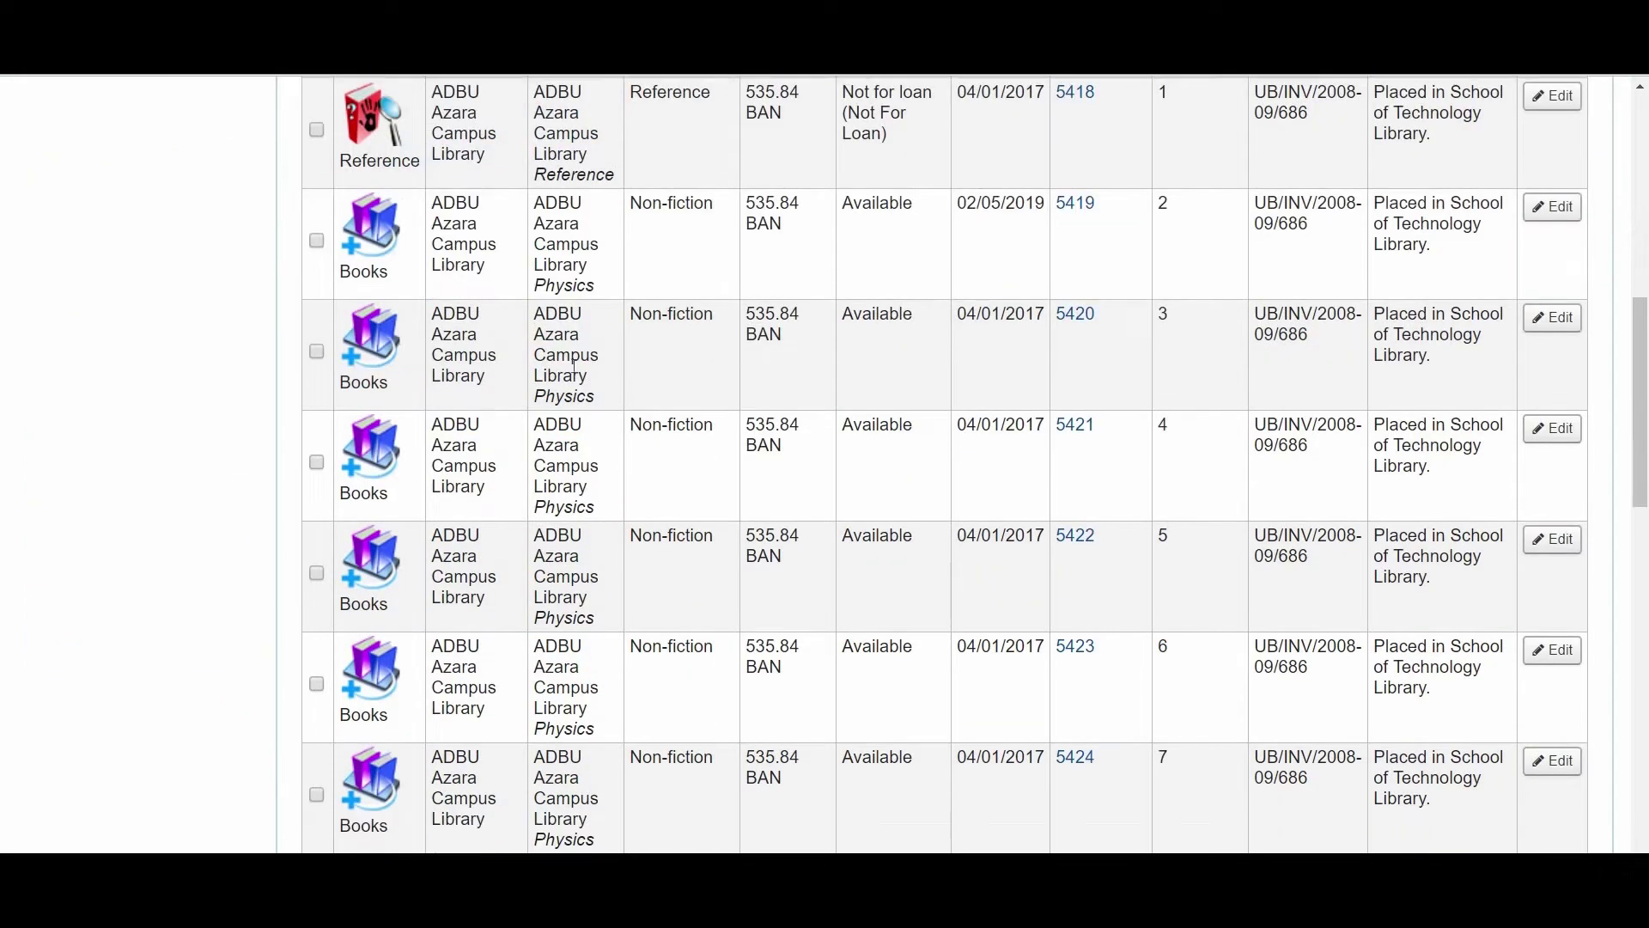
pyautogui.scroll(-10, 574, 365)
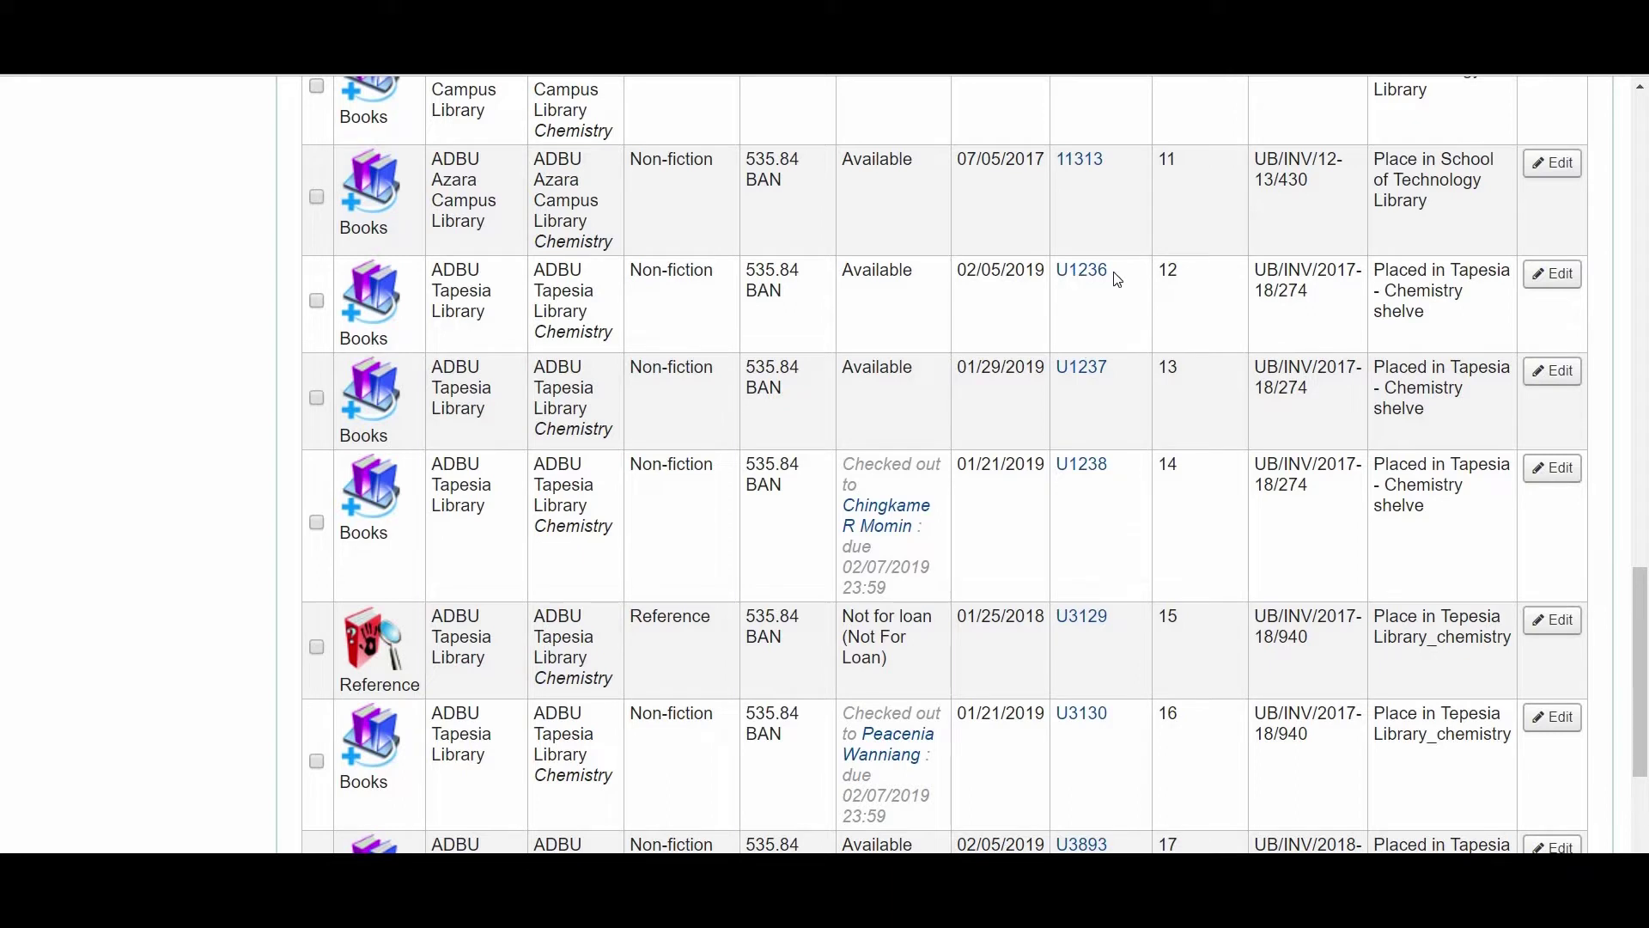
pyautogui.moveTo(1127, 276); pyautogui.dragTo(1055, 273)
pyautogui.tripleClick(454, 290)
pyautogui.moveTo(547, 272); pyautogui.dragTo(609, 339)
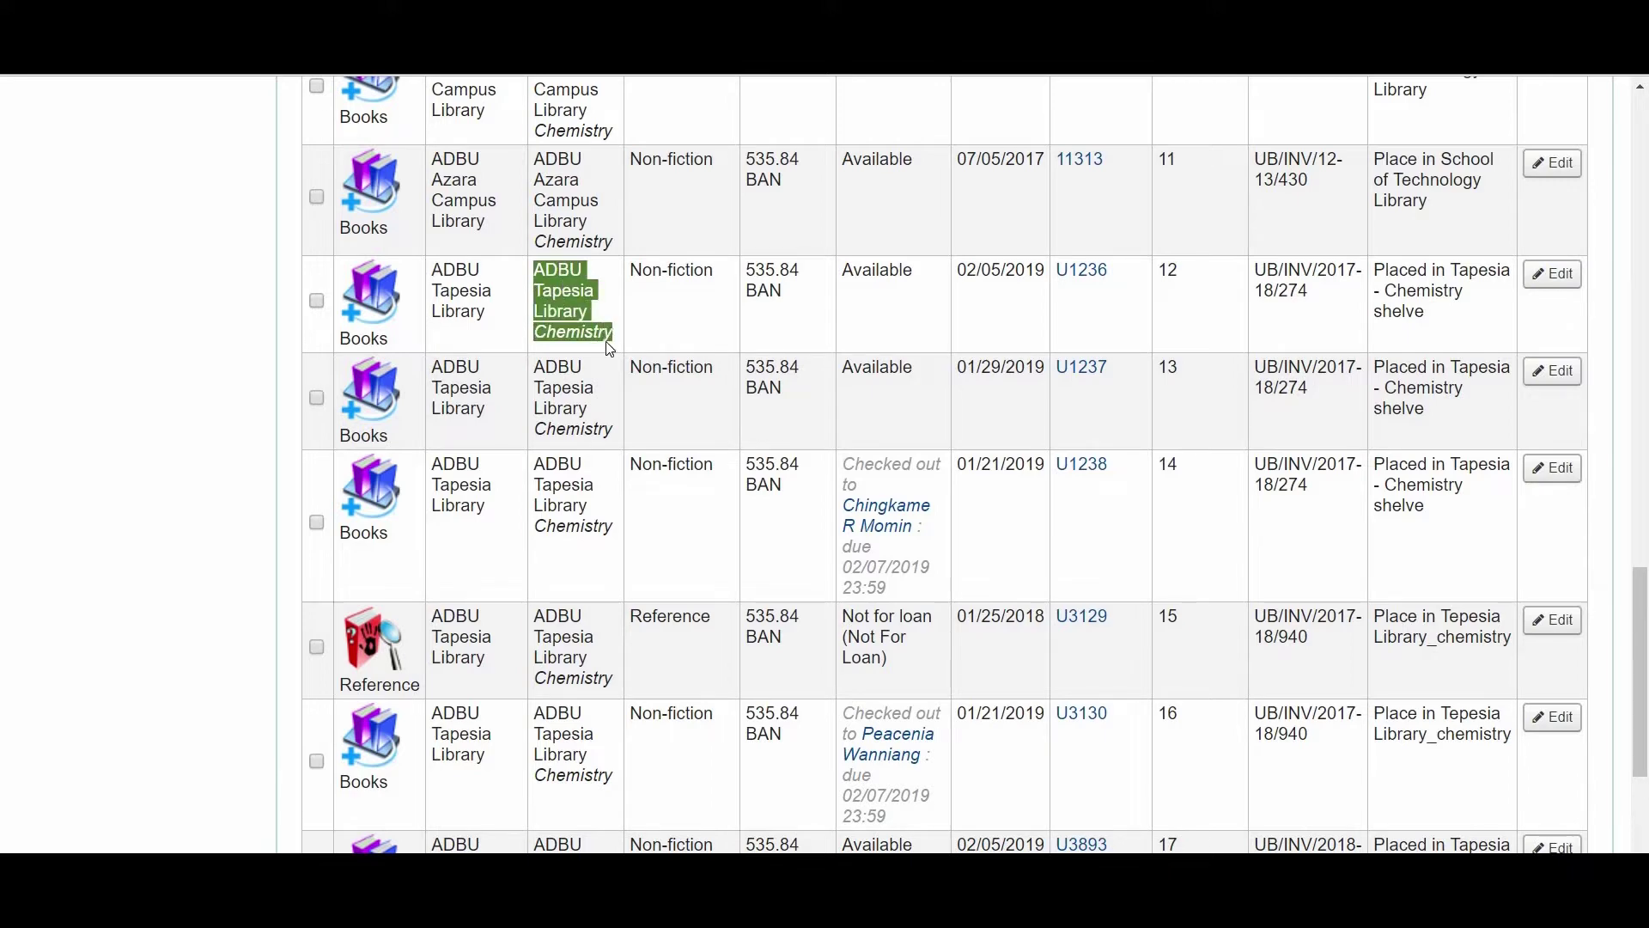
pyautogui.scroll(15, 611, 349)
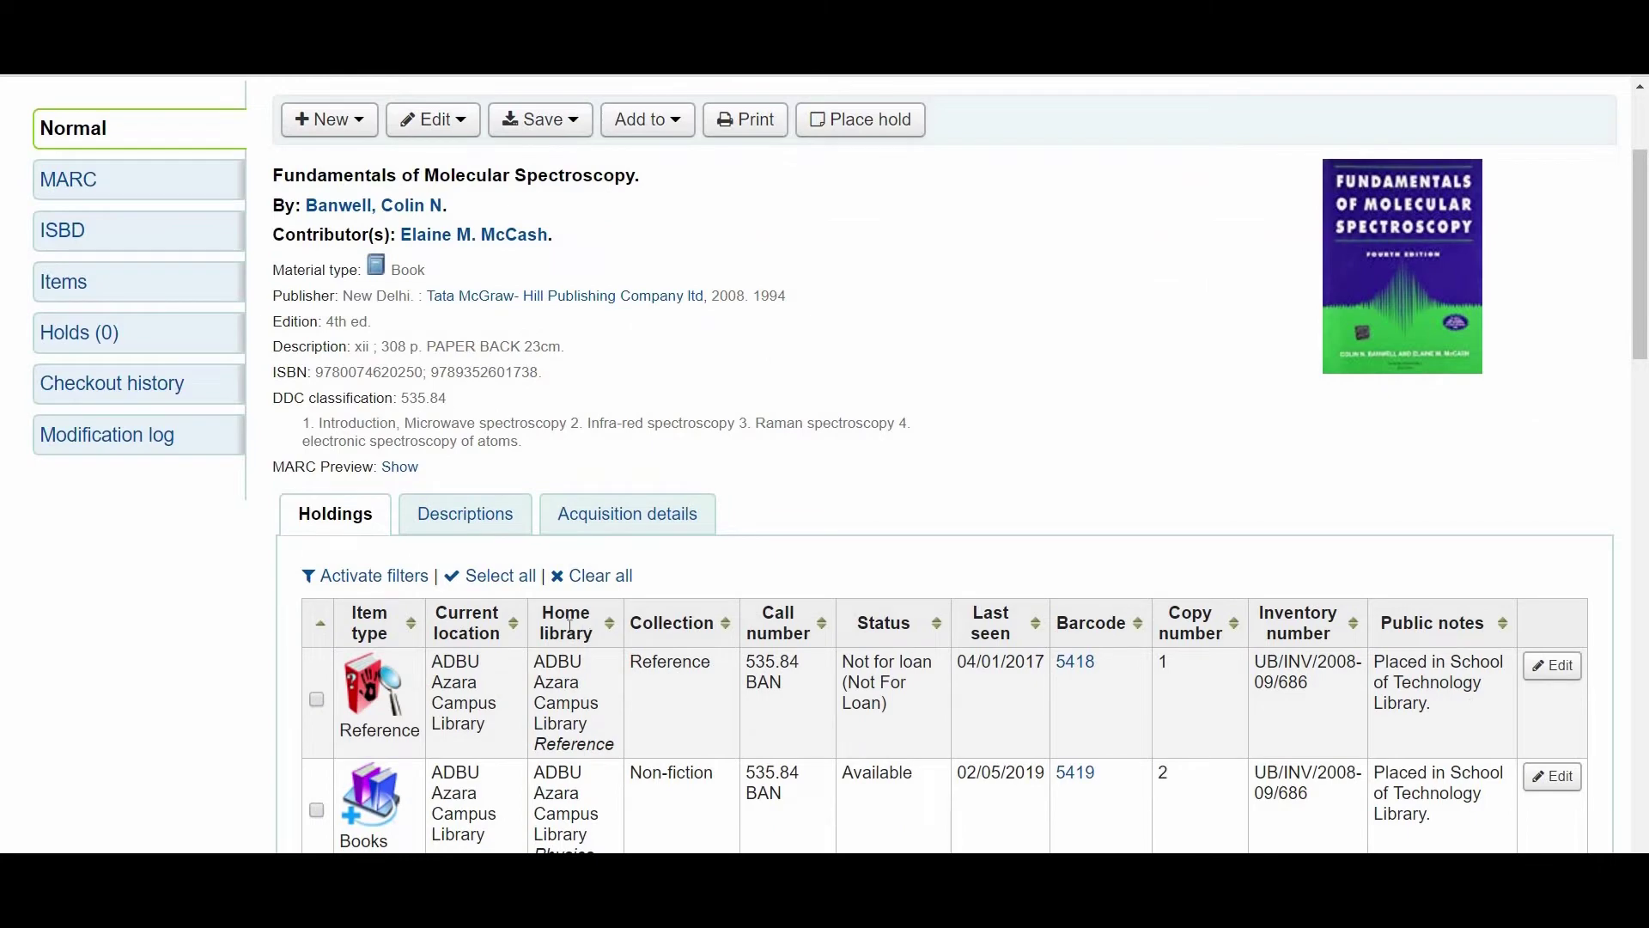
# Sort the holdings by home library and highlight the whole U1236 row.
pyautogui.click(571, 627)
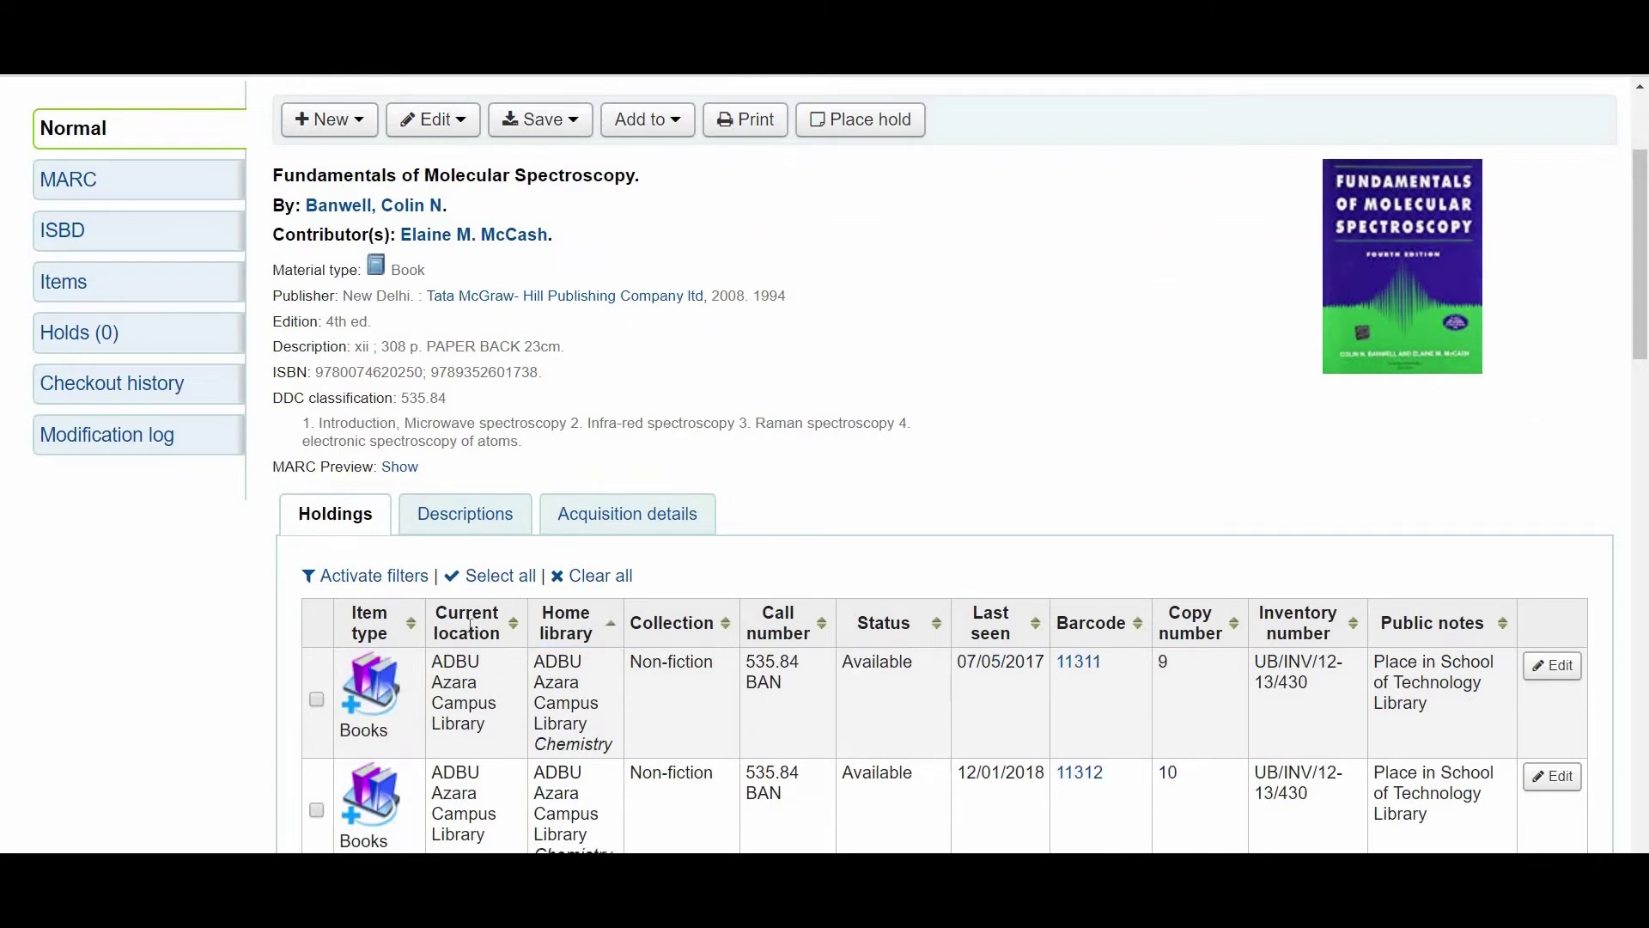
pyautogui.scroll(-10, 511, 646)
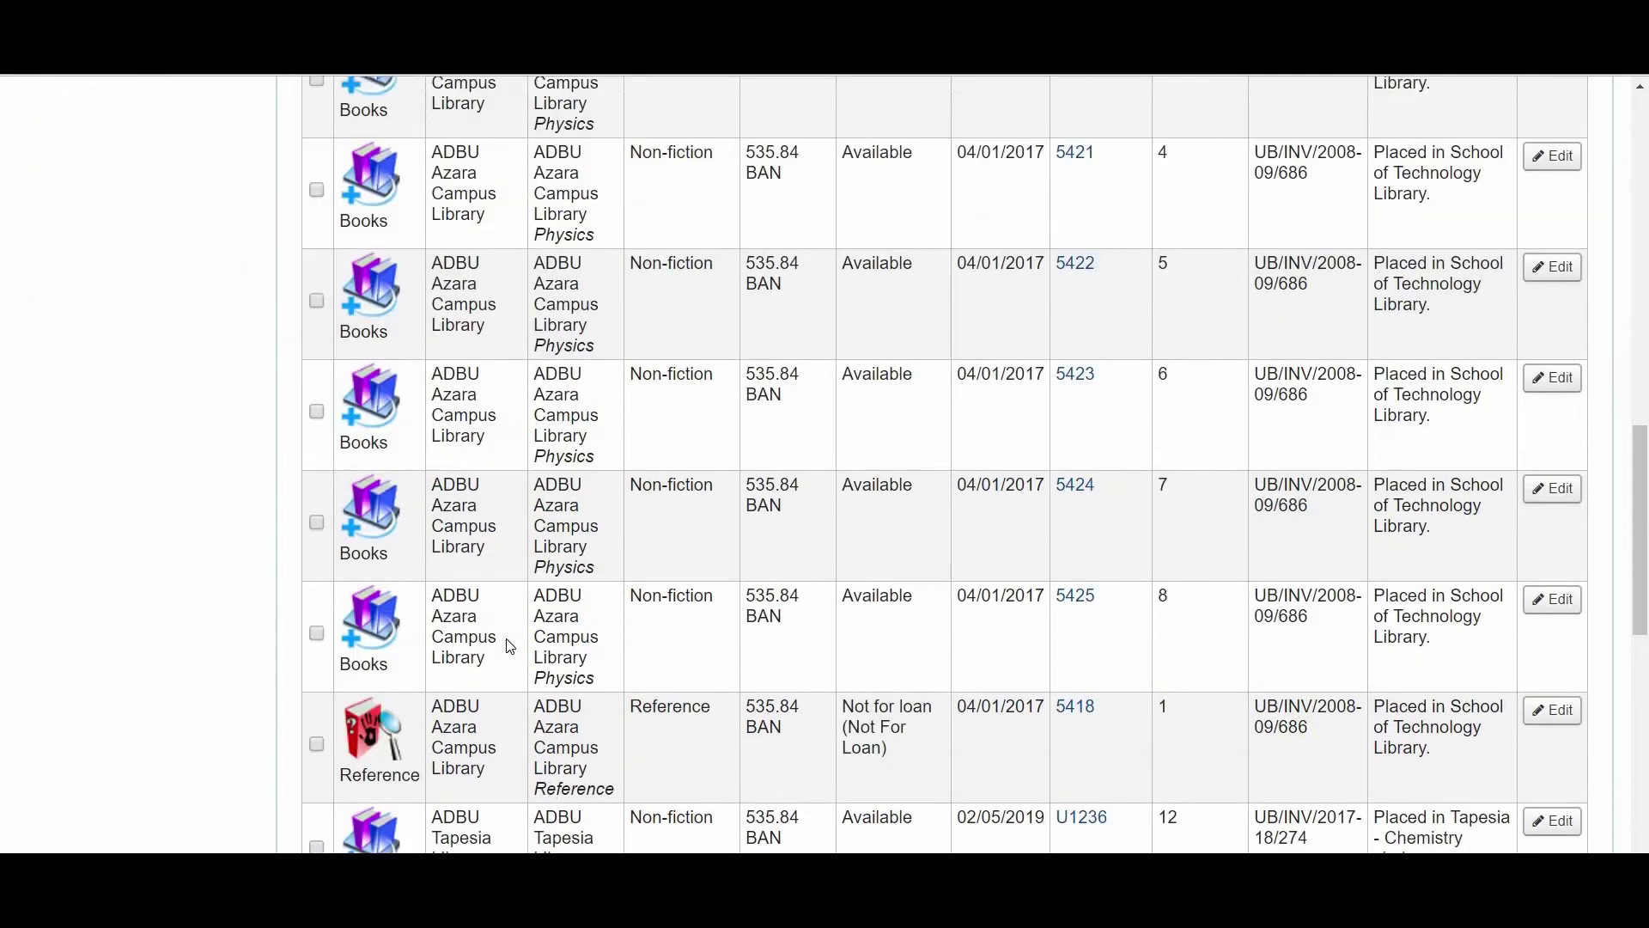
pyautogui.scroll(-4, 510, 646)
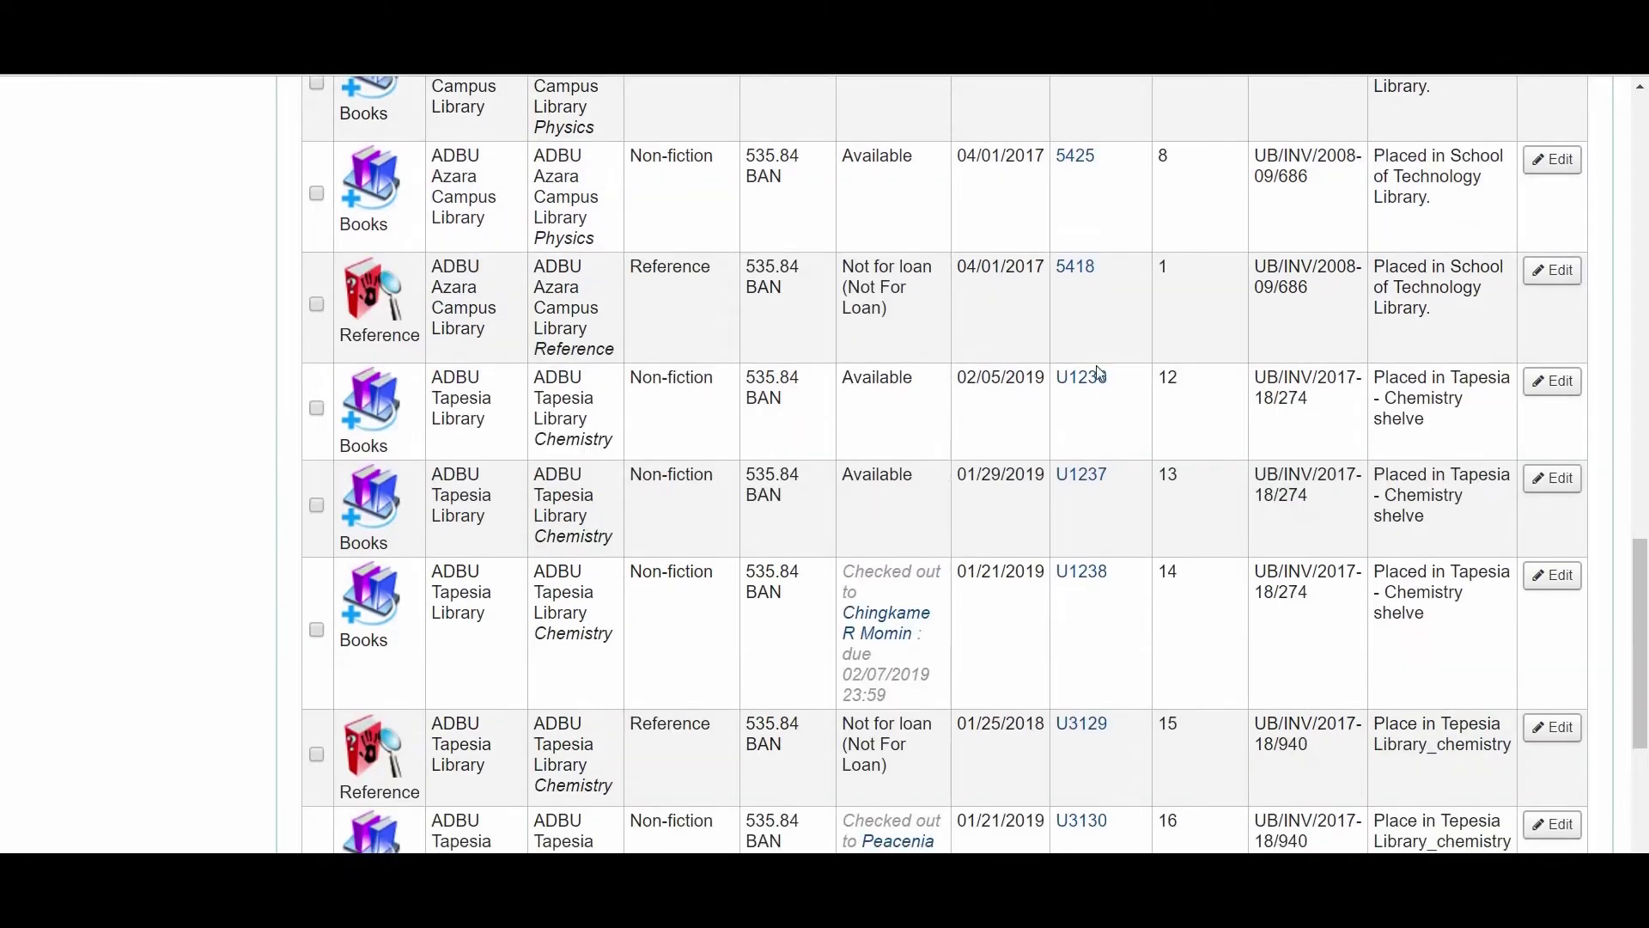
pyautogui.moveTo(1023, 403); pyautogui.dragTo(366, 431)
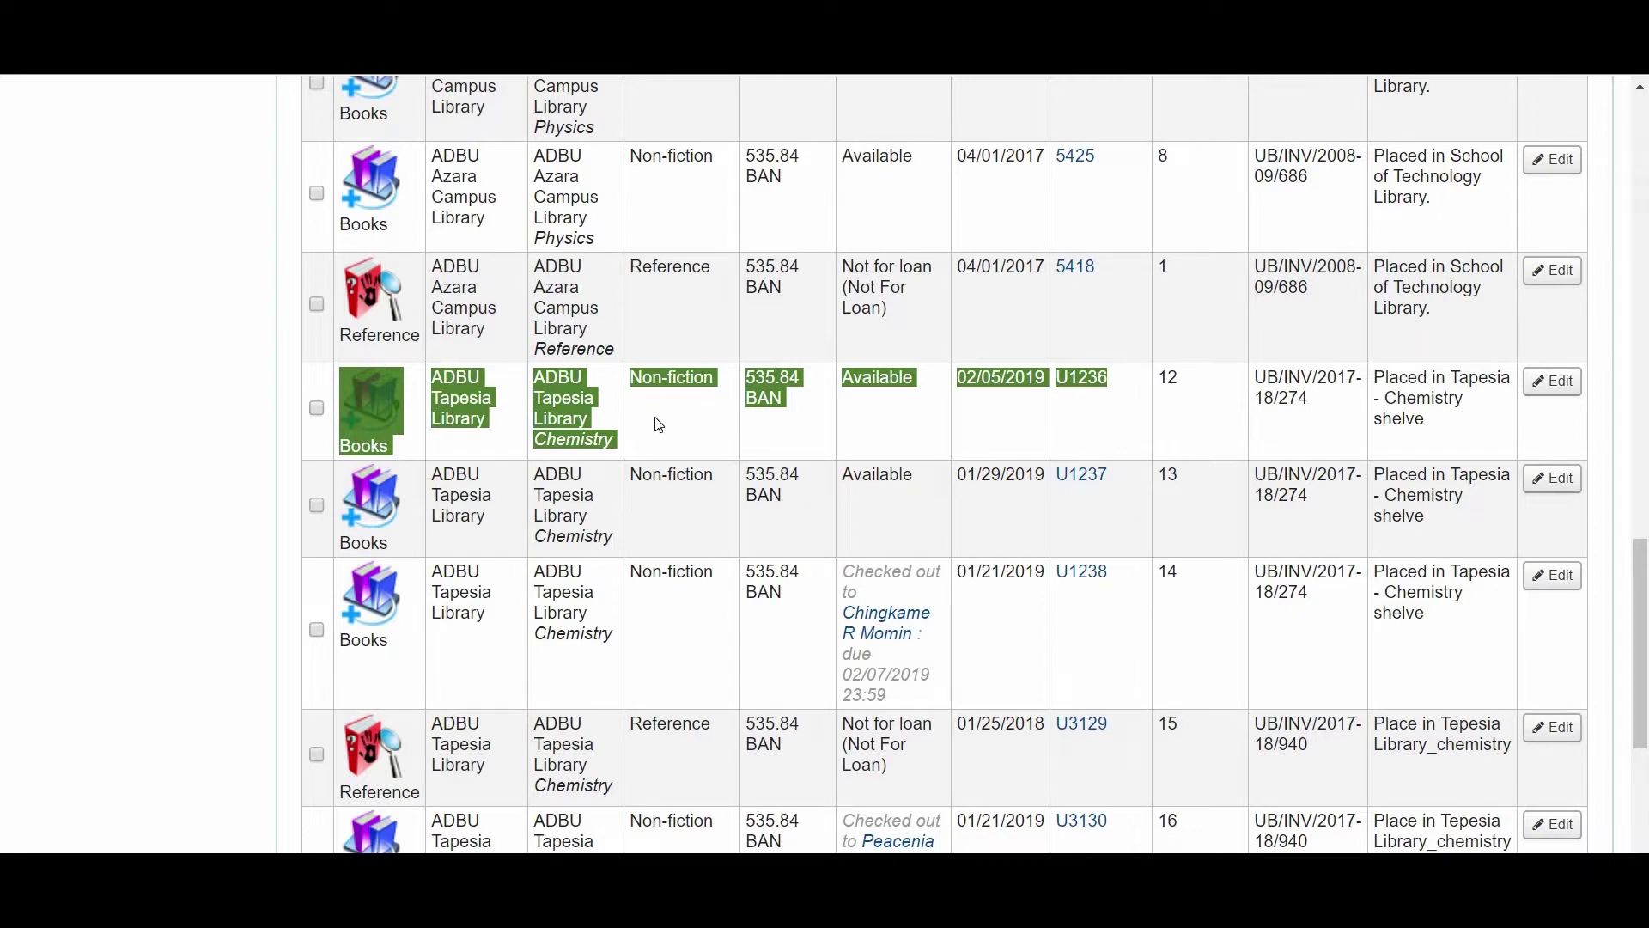
pyautogui.scroll(15, 653, 424)
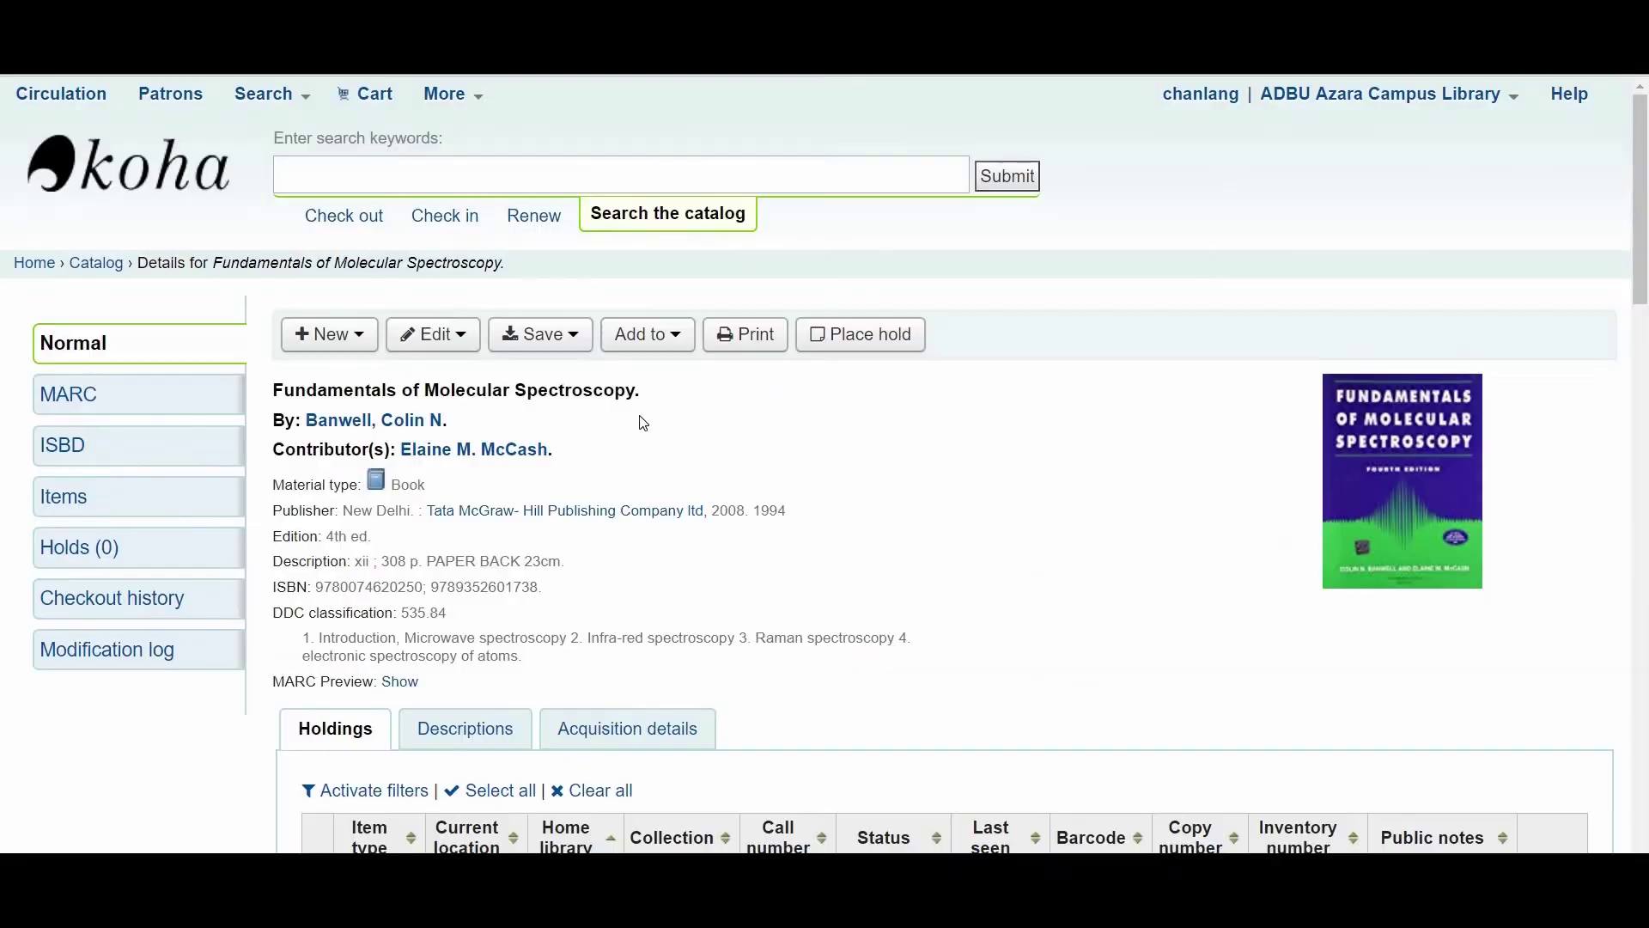
# Open the checkout page for the Library Staff patron found by name.
pyautogui.click(344, 215)
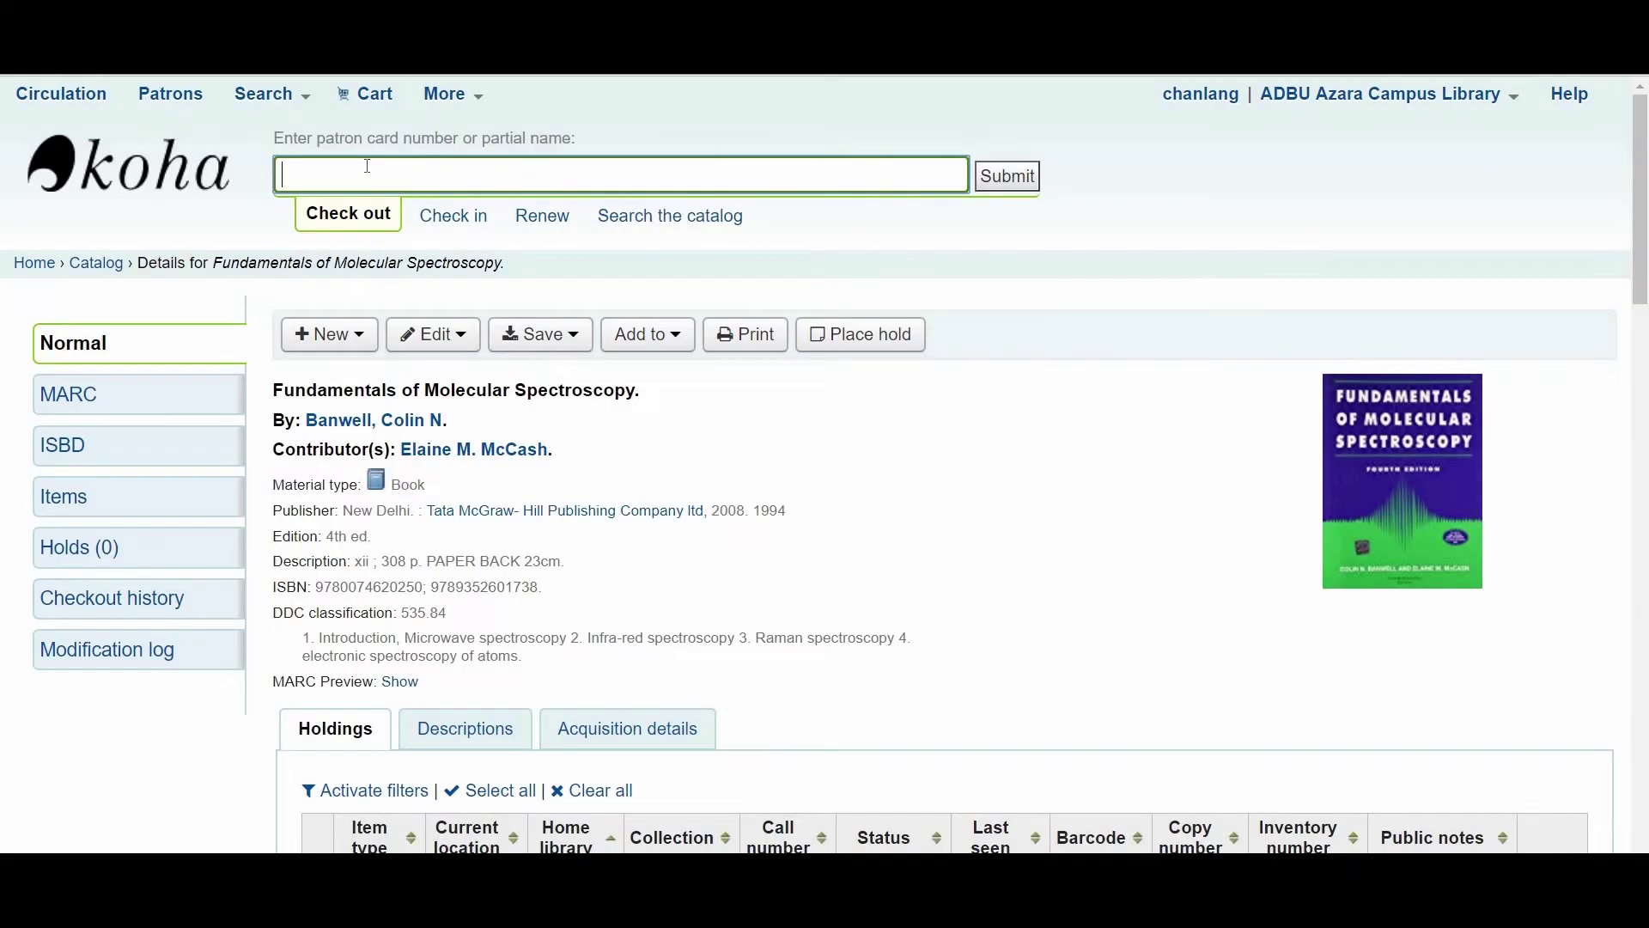
pyautogui.write('chanlang')
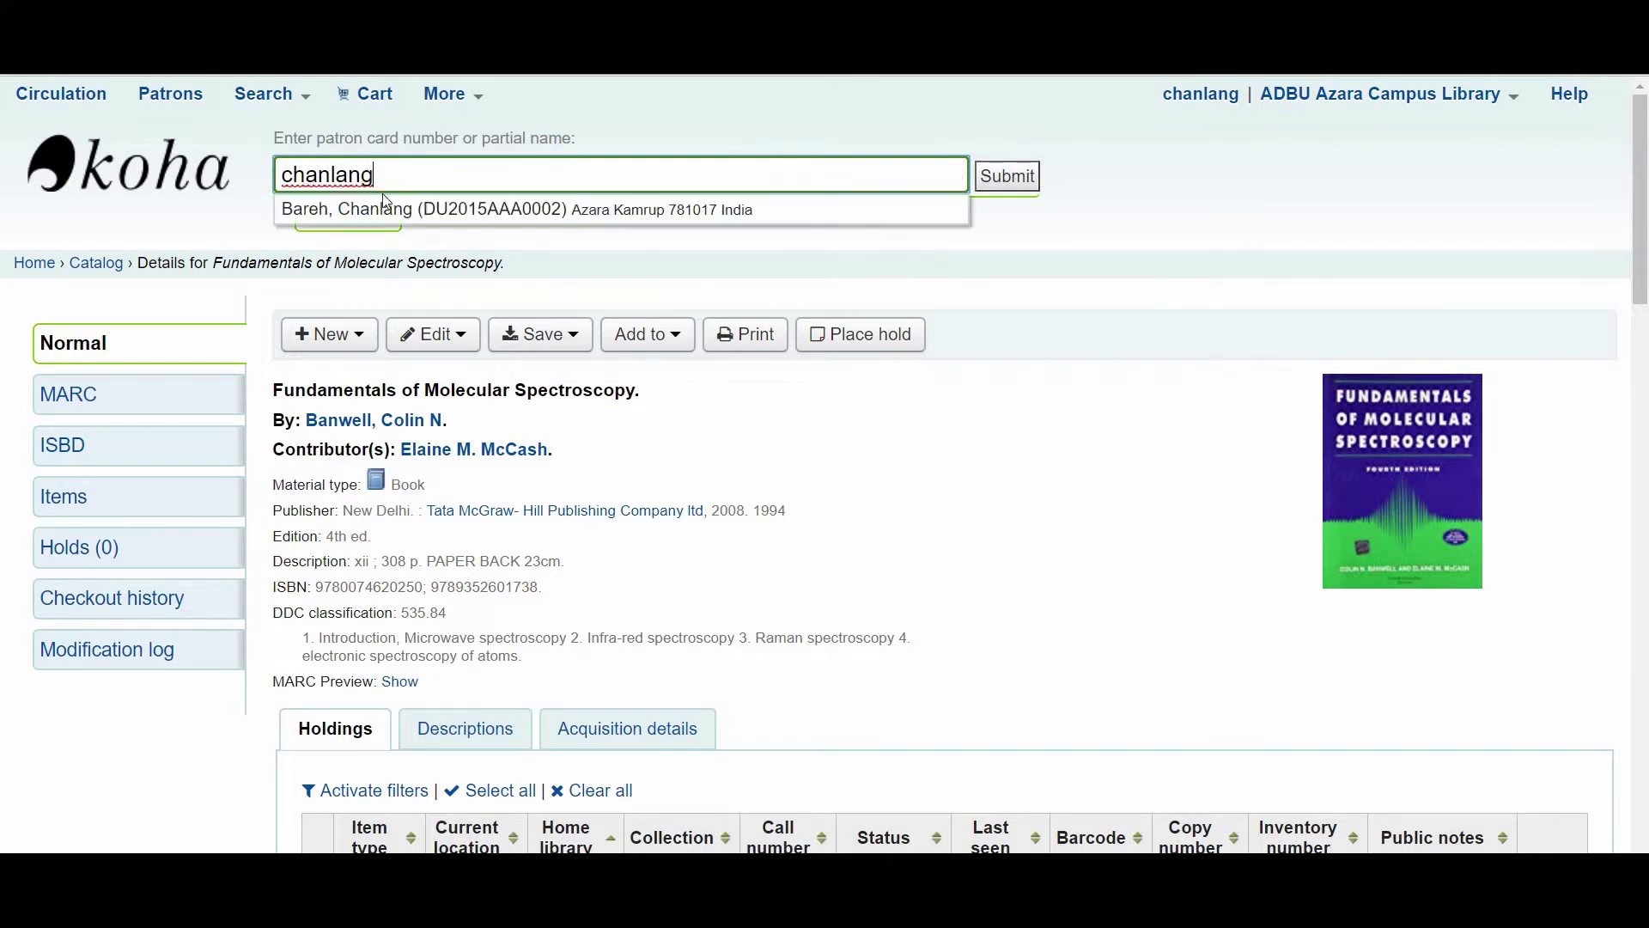
pyautogui.click(389, 208)
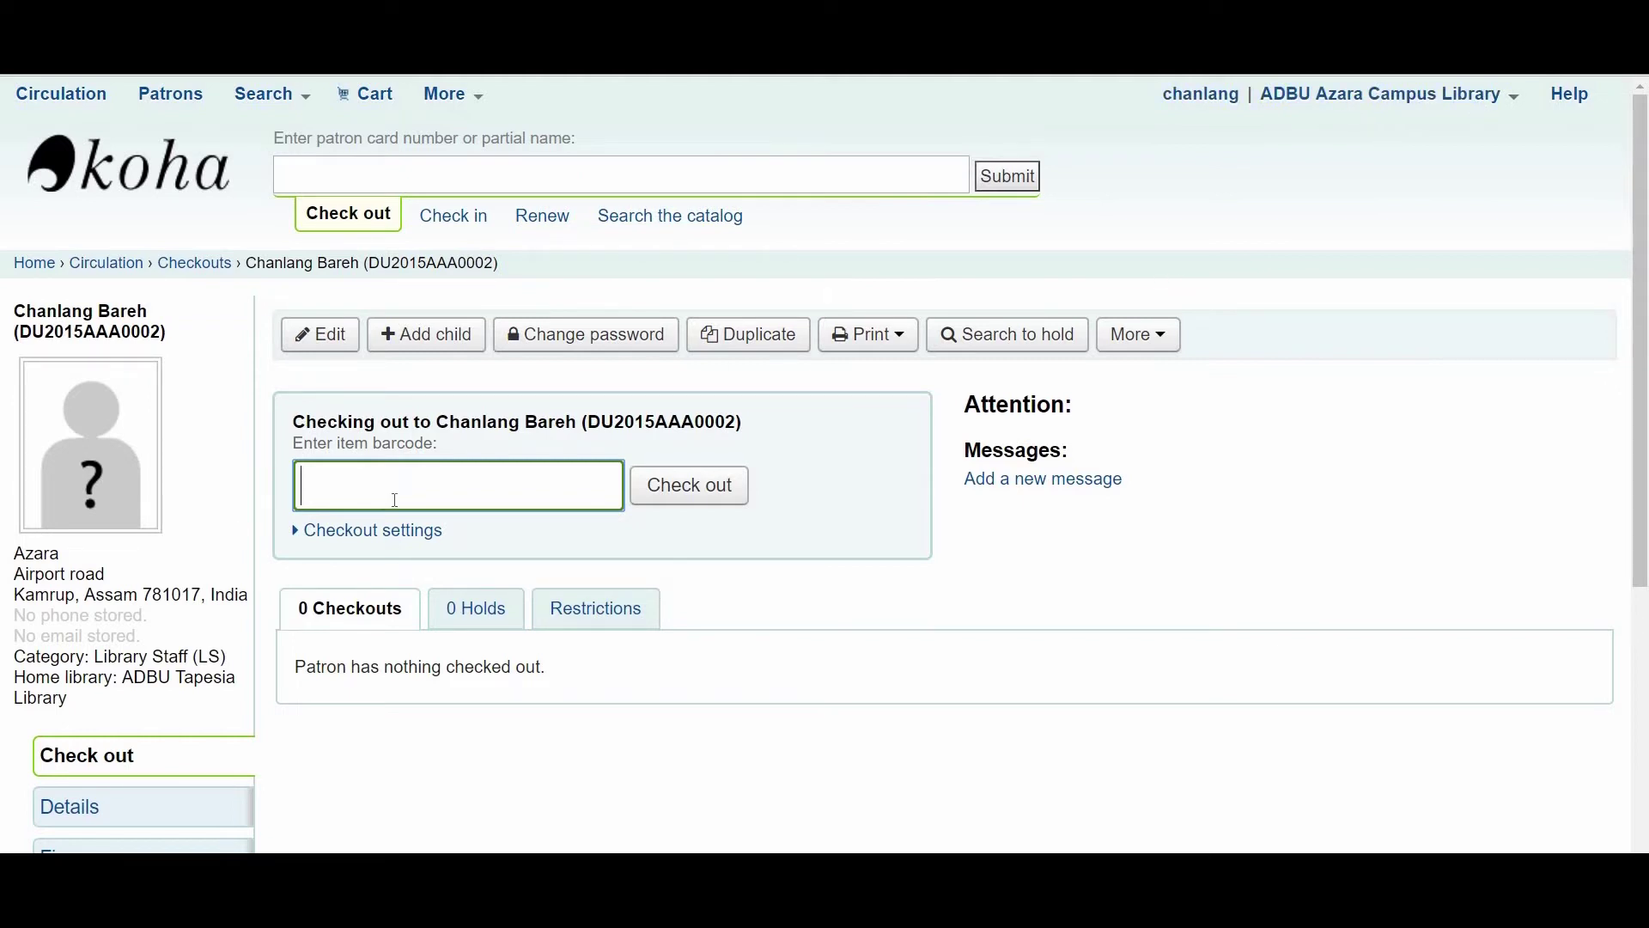
# Check out item u1236 to the patron, due 09/05/2019, and view current checkouts.
pyautogui.write('u1236')
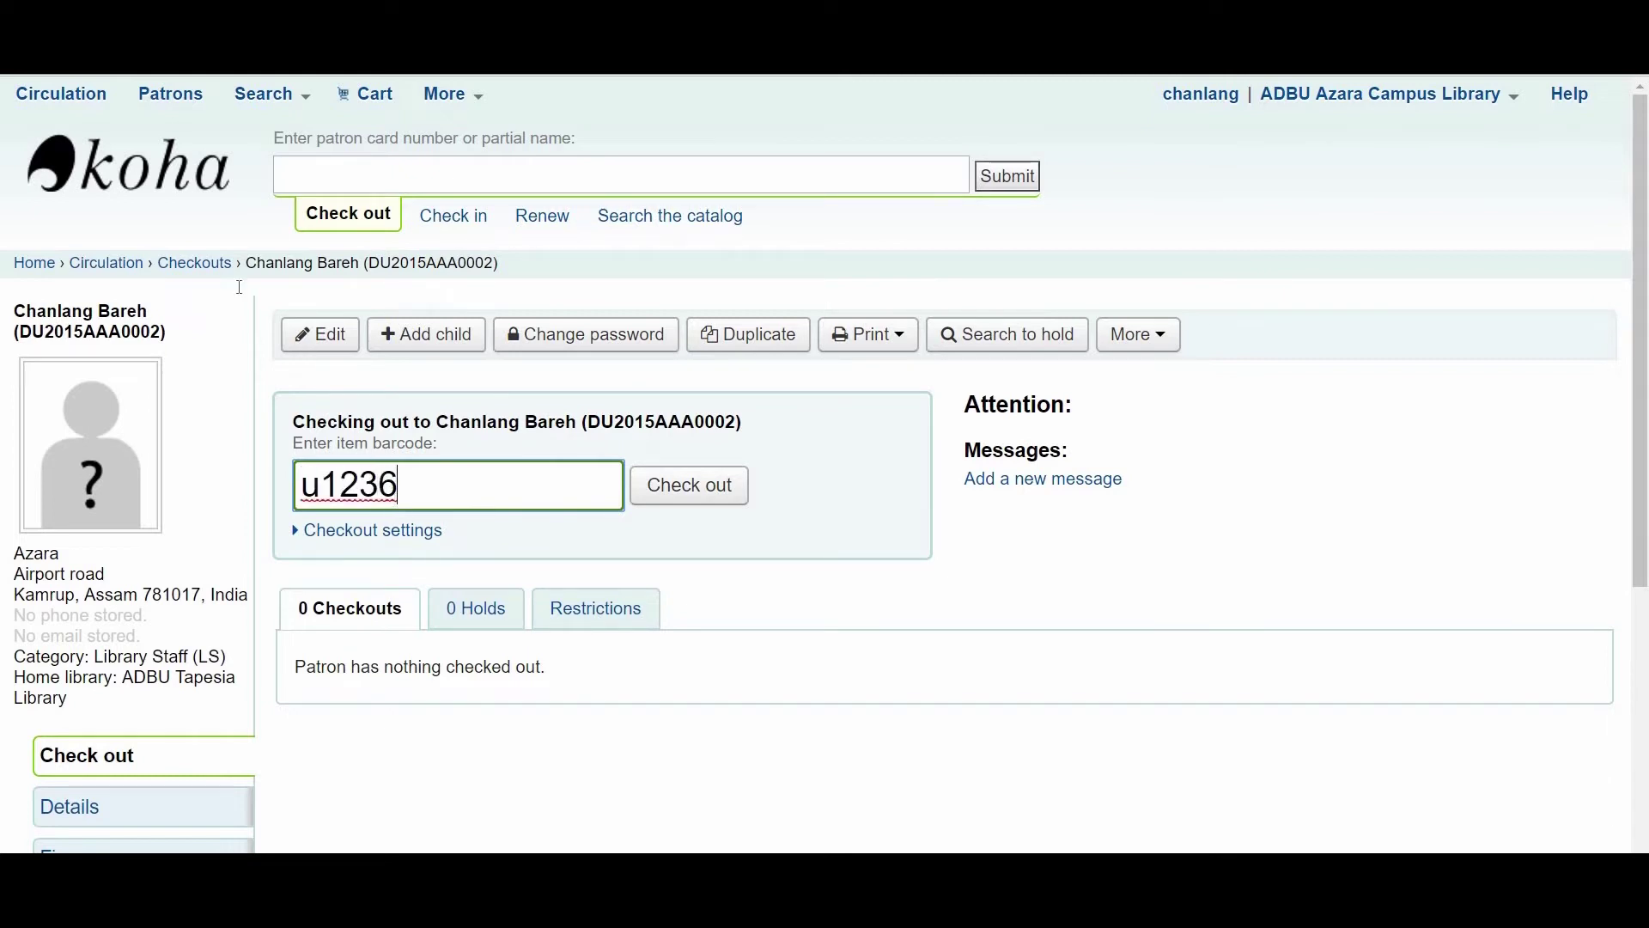
pyautogui.press('Return')
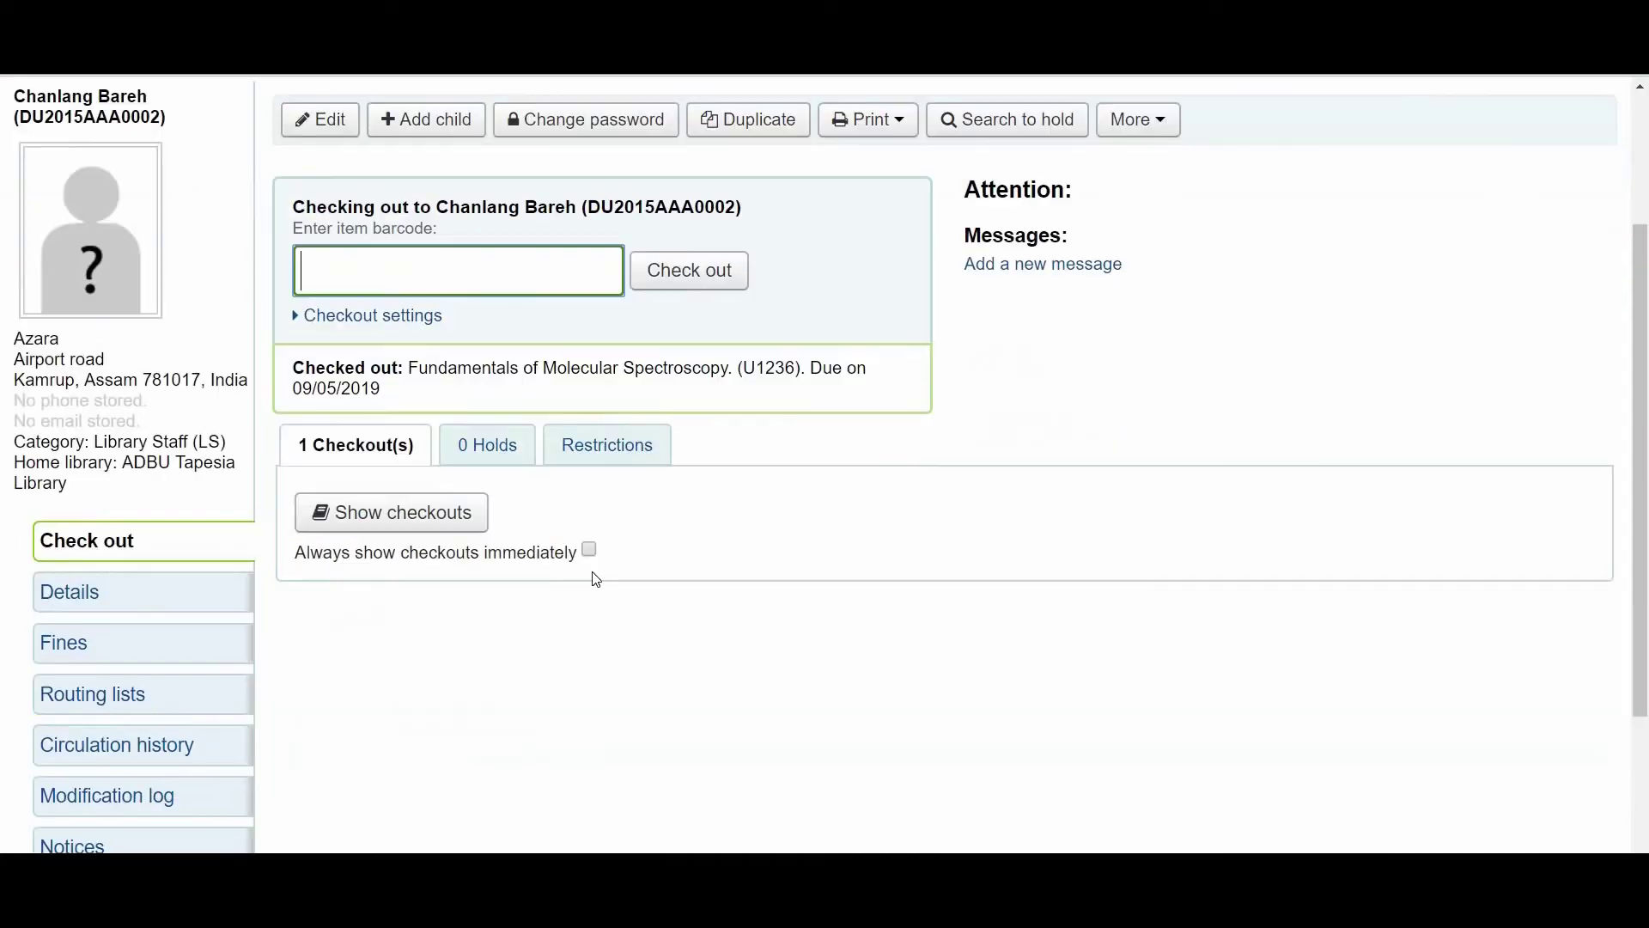
pyautogui.click(349, 513)
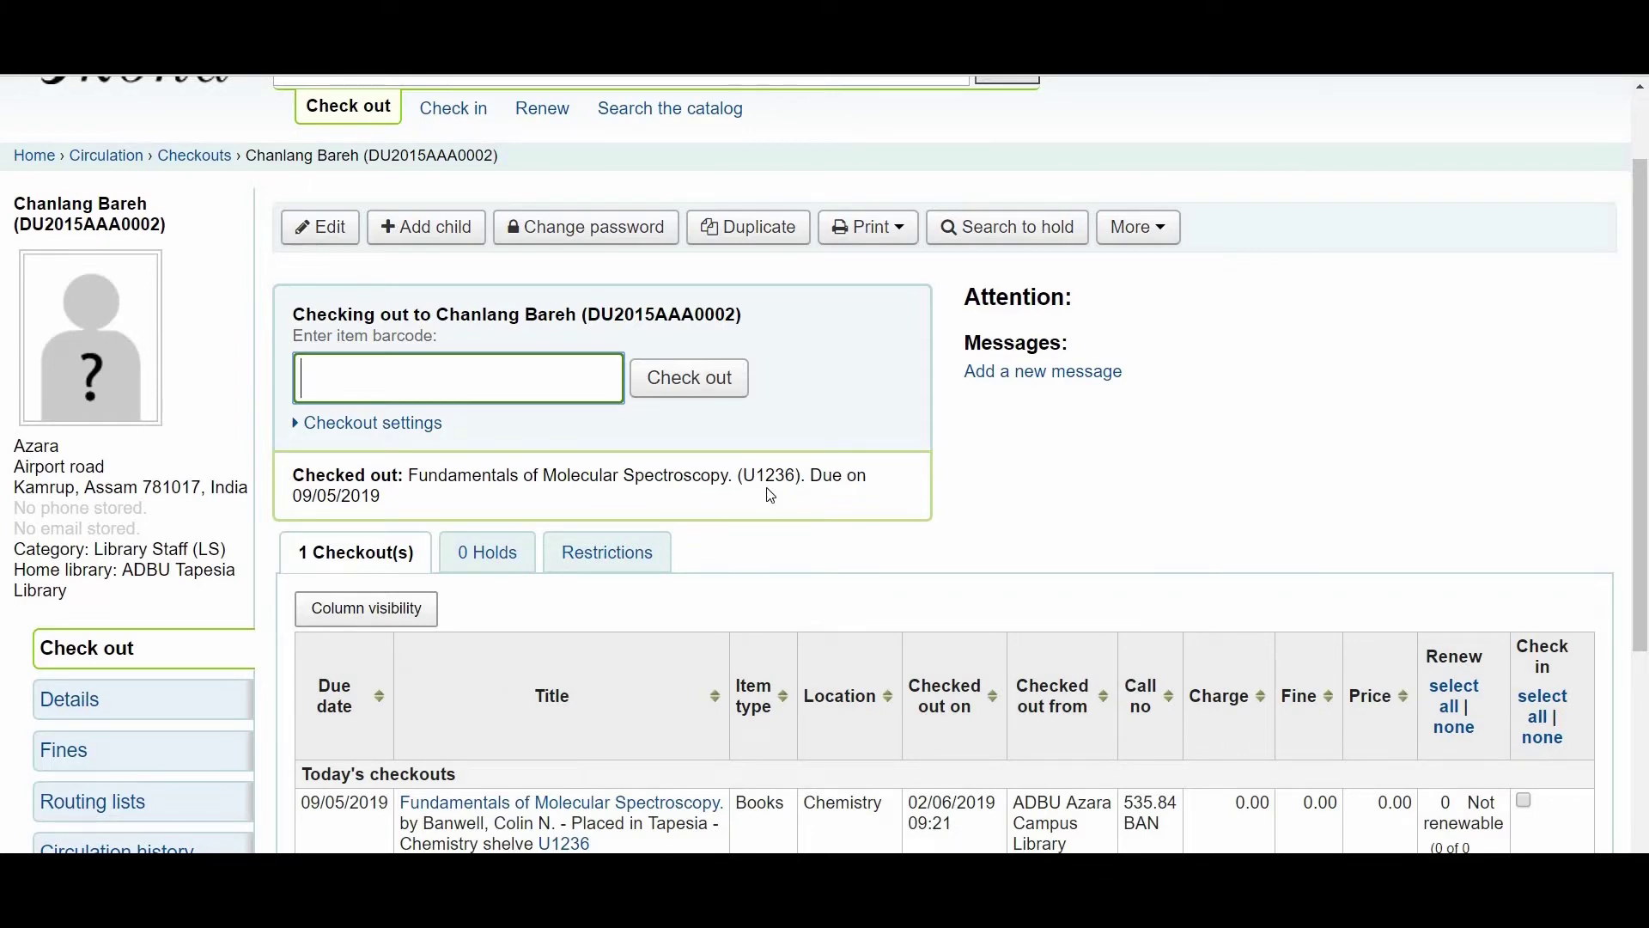
pyautogui.scroll(2, 769, 489)
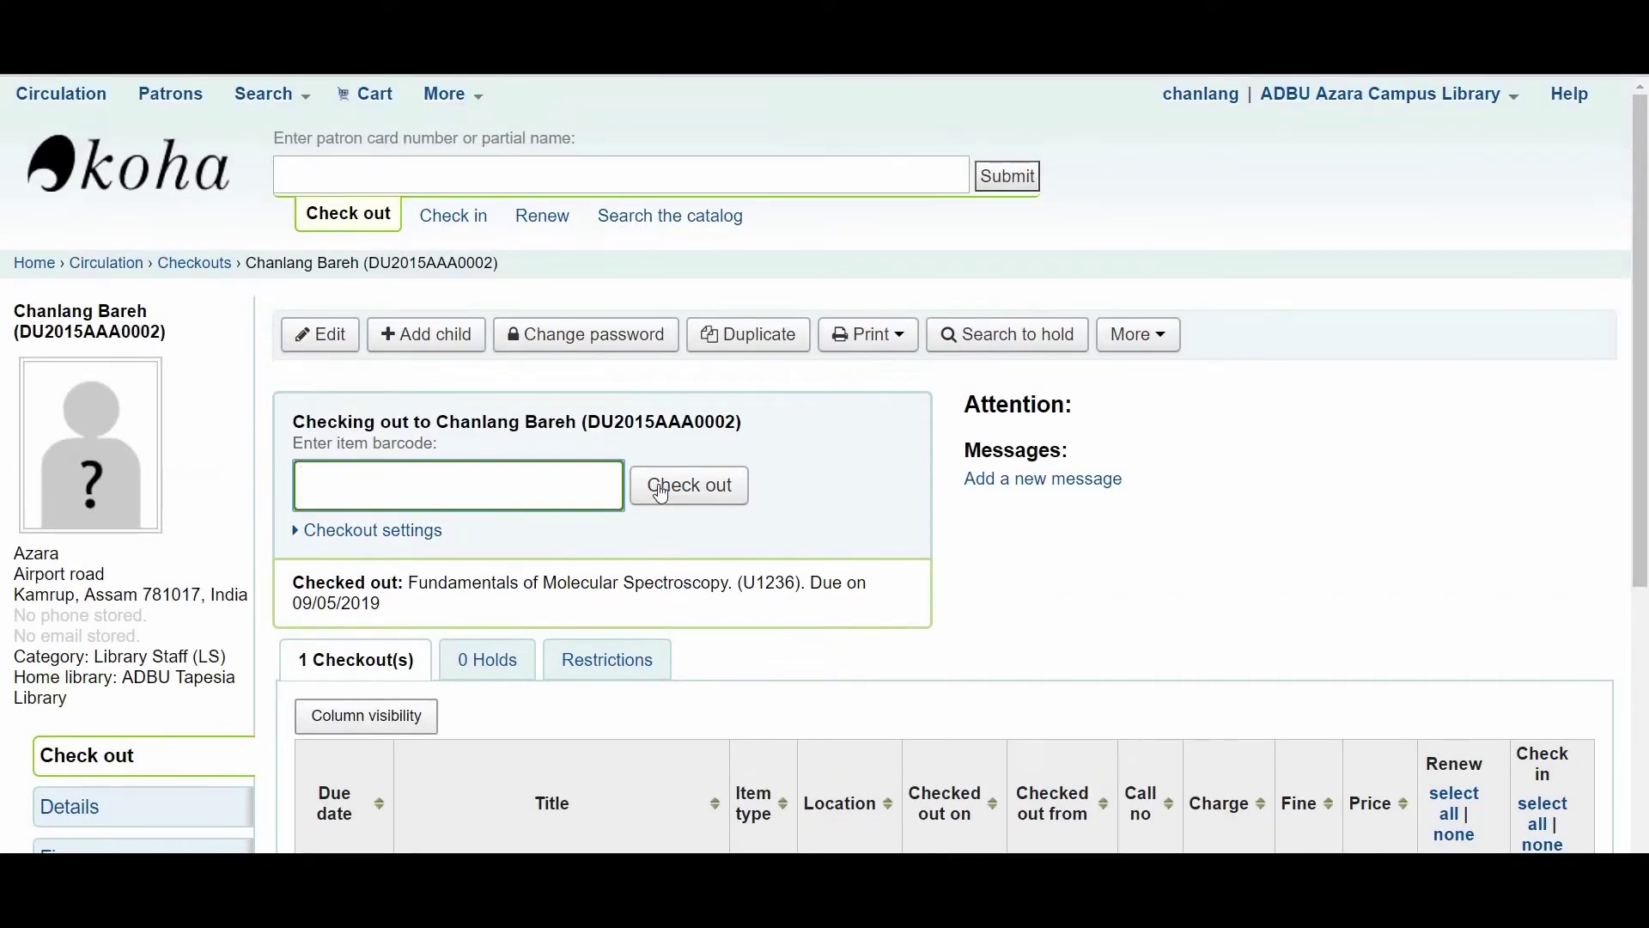
# Open the Koha home page in a new browser tab and switch to it.
pyautogui.rightClick(152, 183)
pyautogui.click(207, 198)
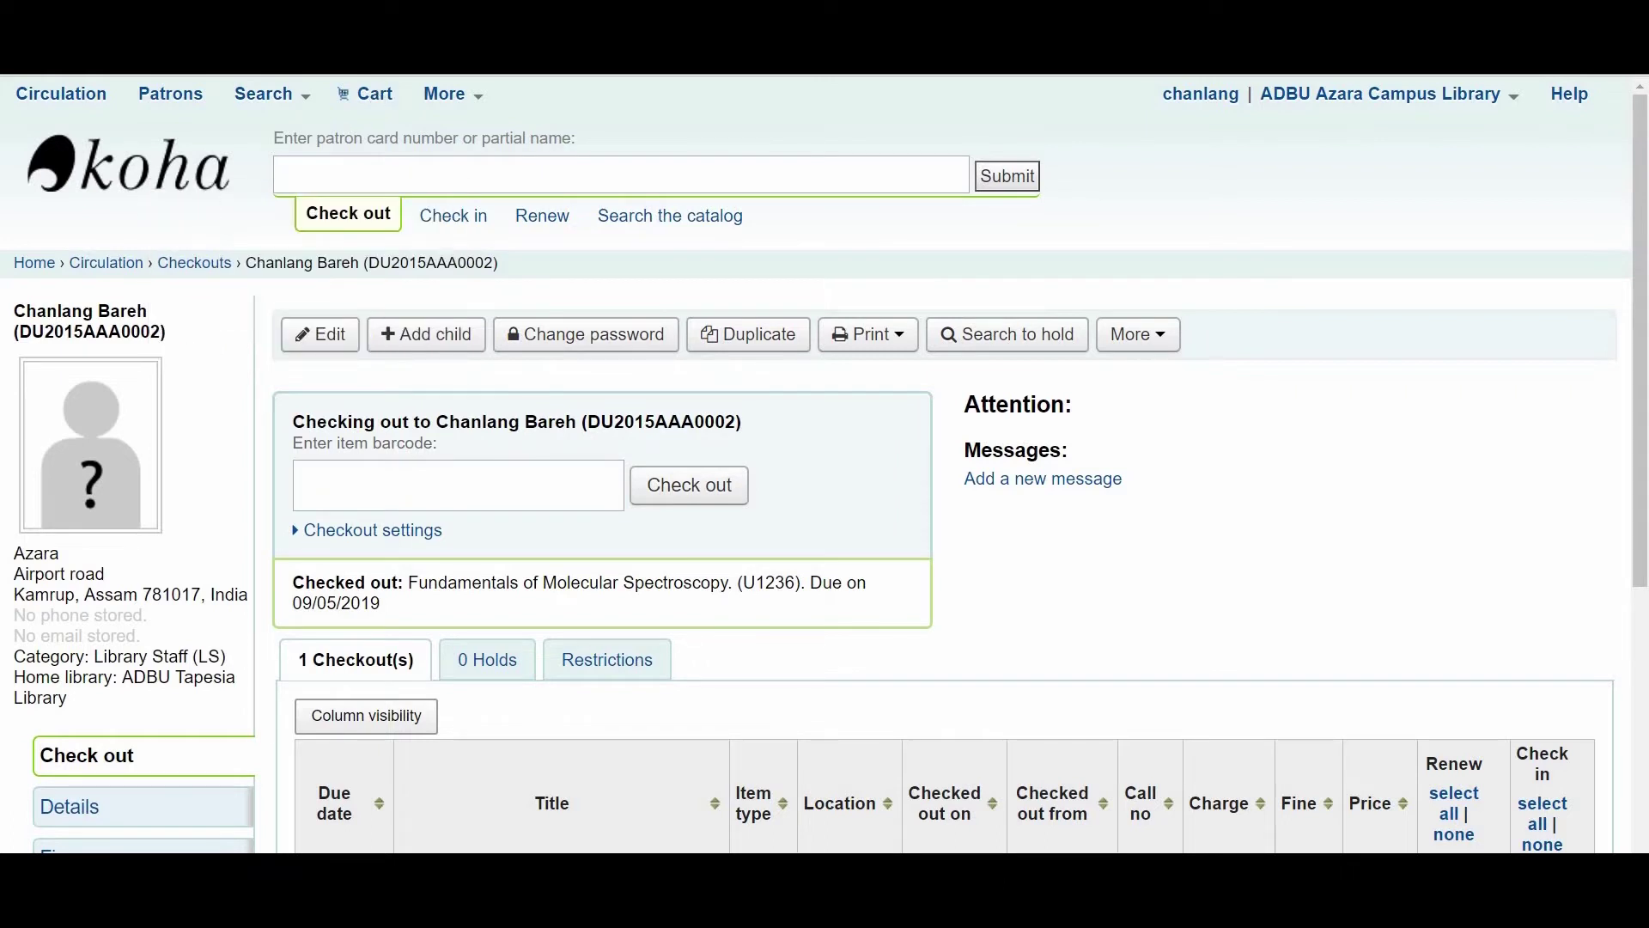
pyautogui.hotkey('ctrl', 'Tab')
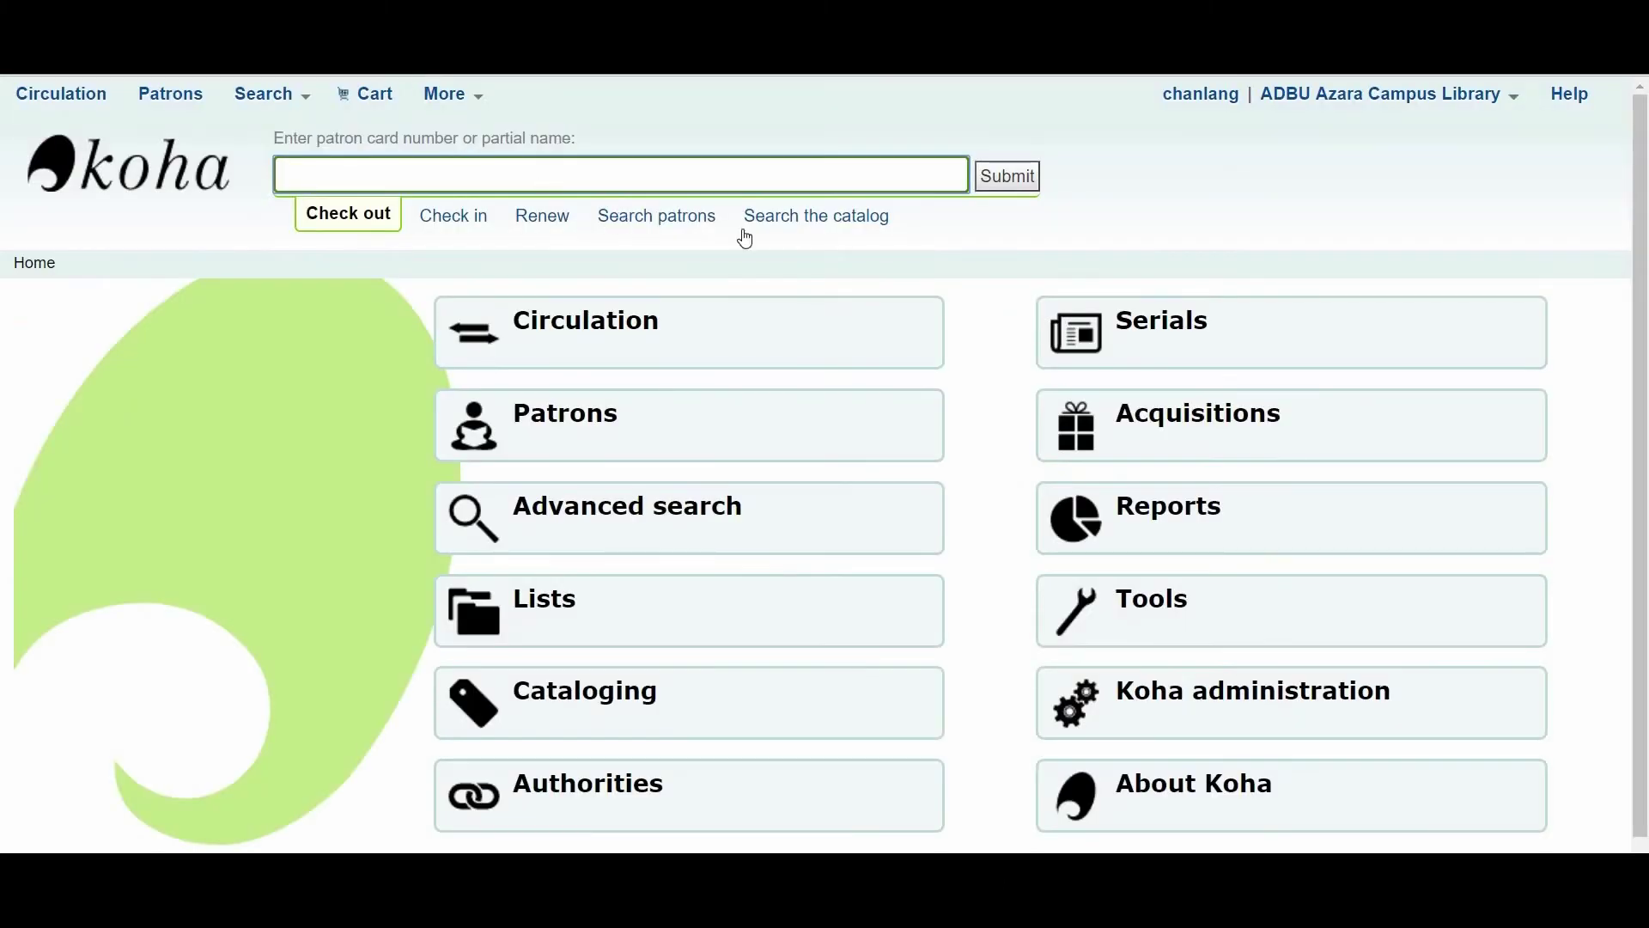
# Run a catalog keyword search for u1236 from the Koha home page.
pyautogui.hotkey('alt', 'q')
pyautogui.click(518, 167)
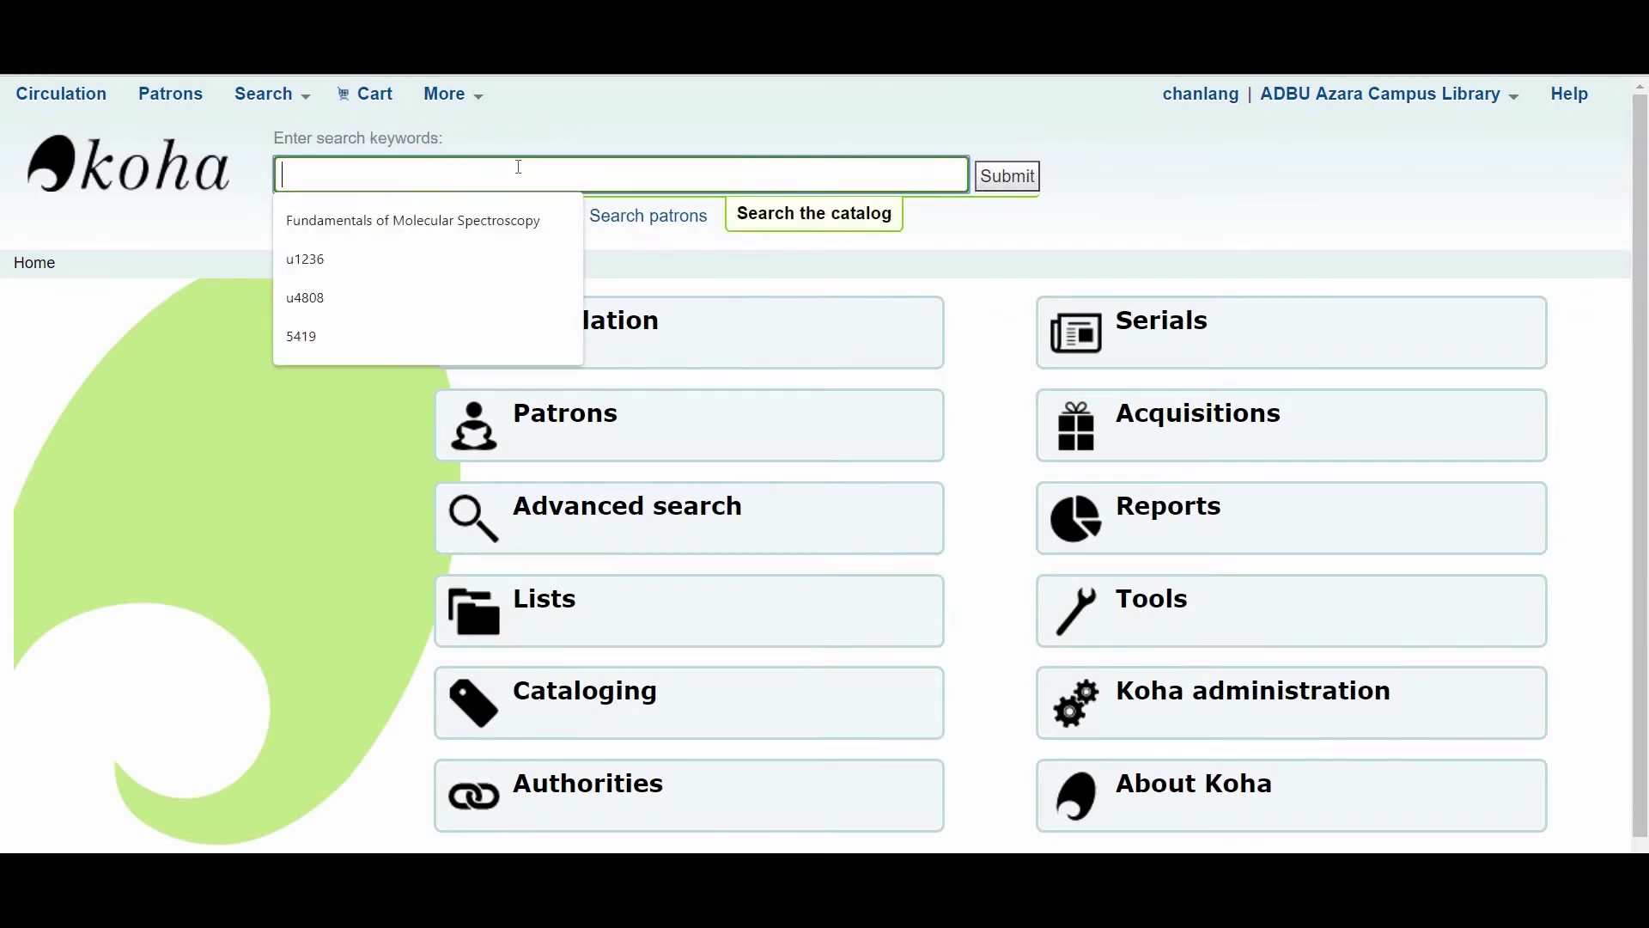
pyautogui.write('u1236')
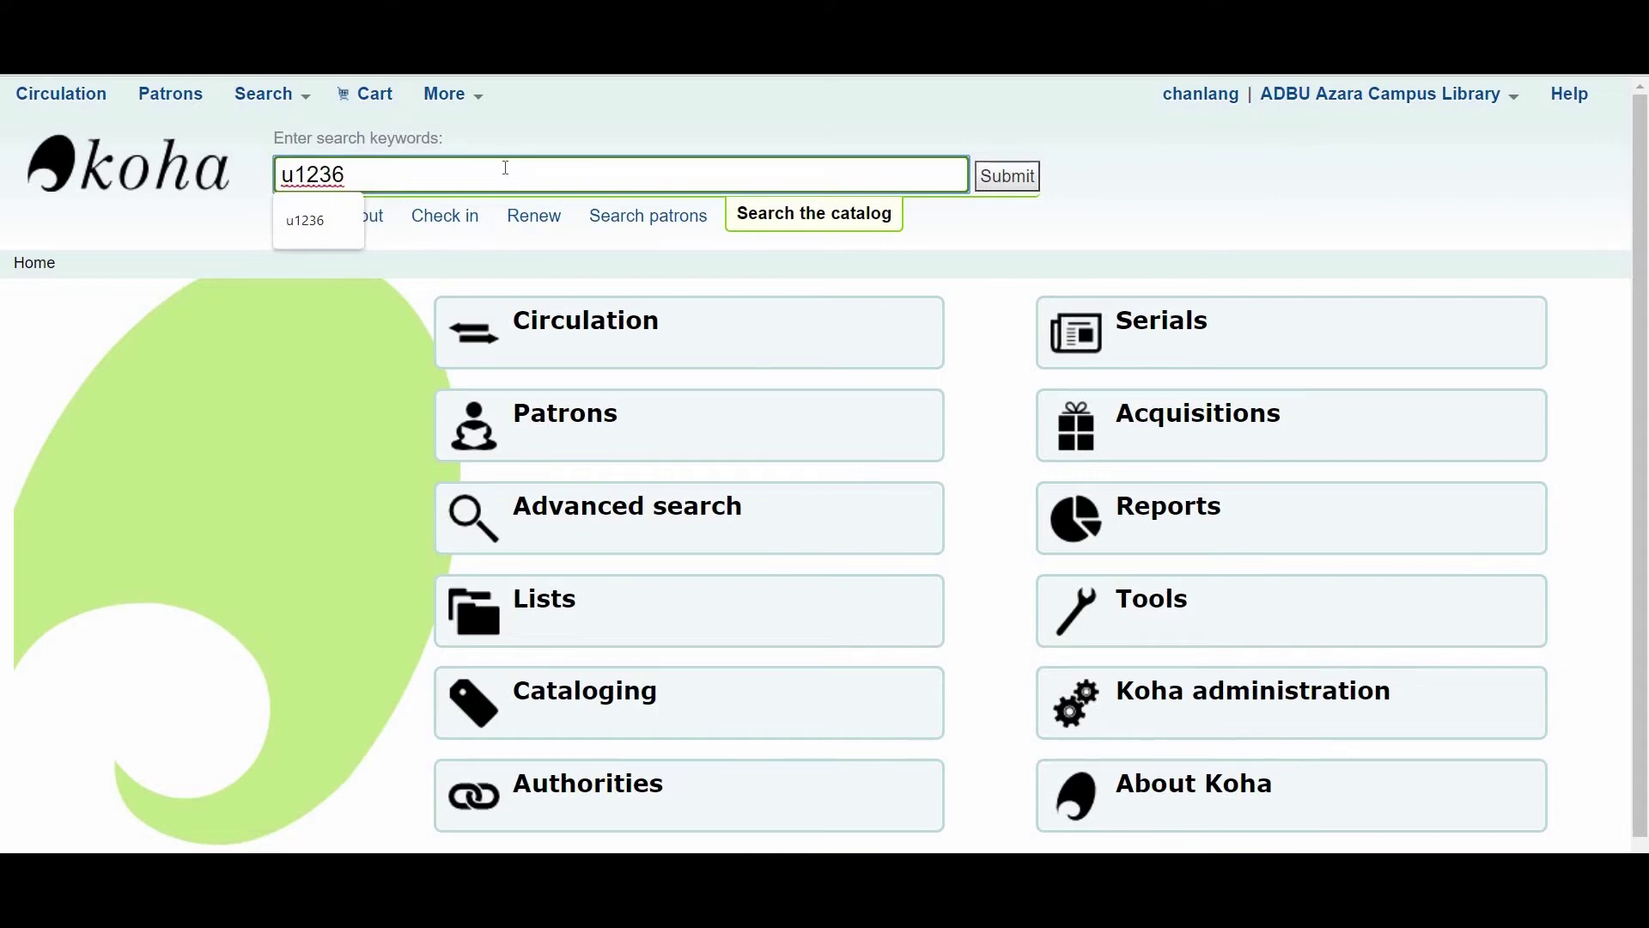
pyautogui.press('Escape')
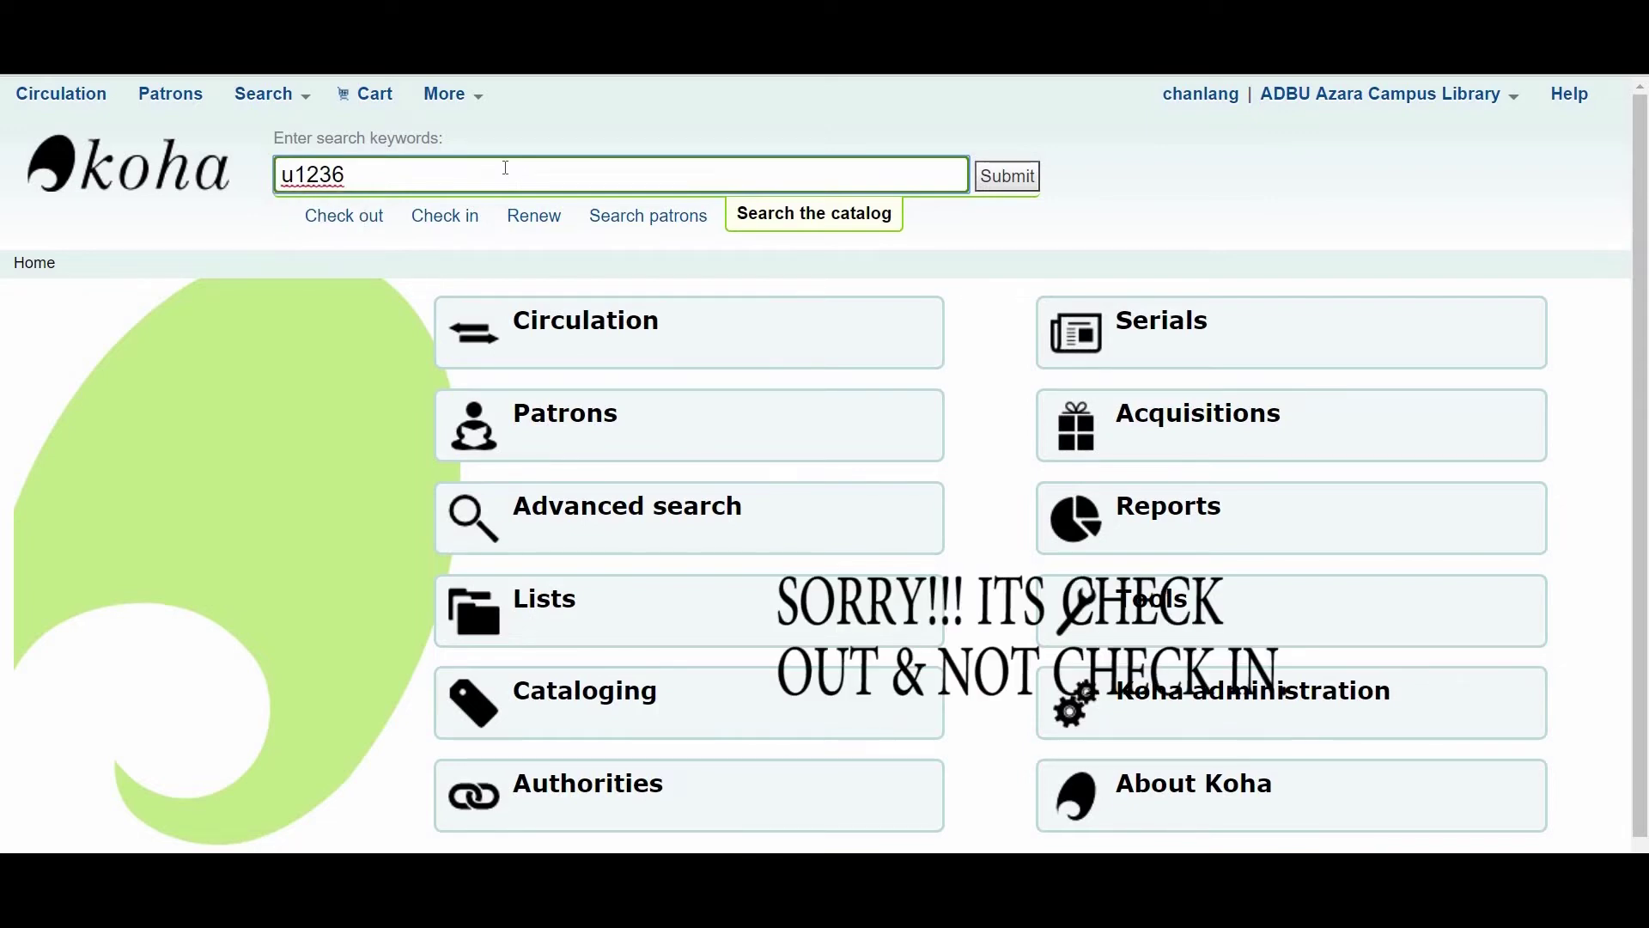
pyautogui.press('Return')
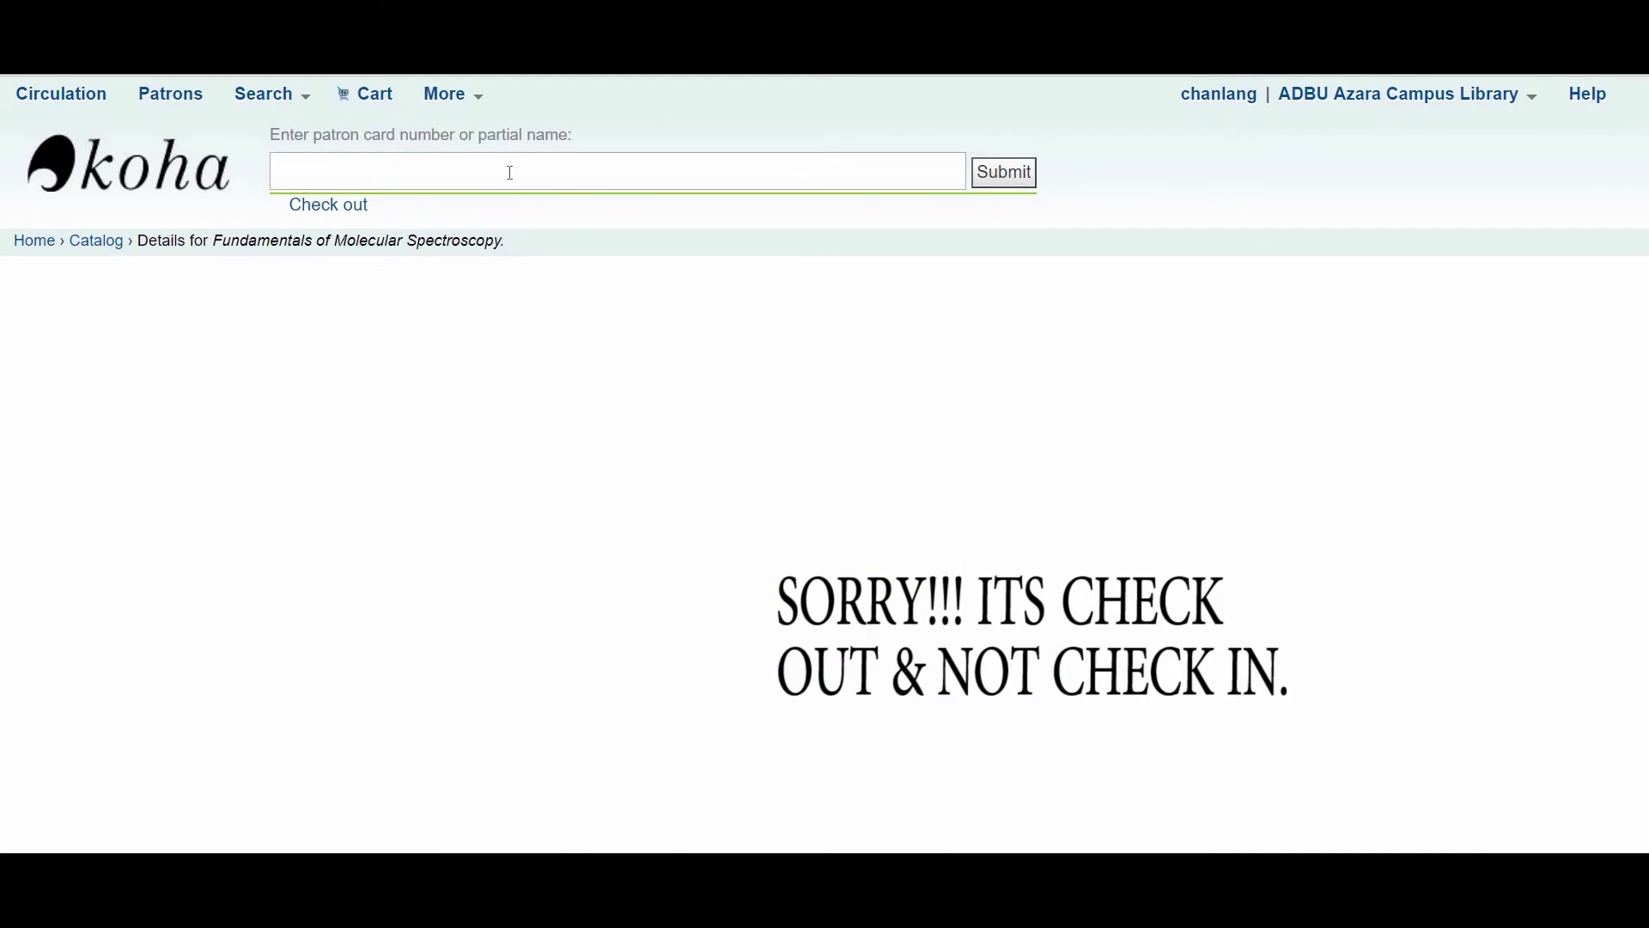
pyautogui.scroll(-5, 735, 422)
pyautogui.scroll(-8, 734, 423)
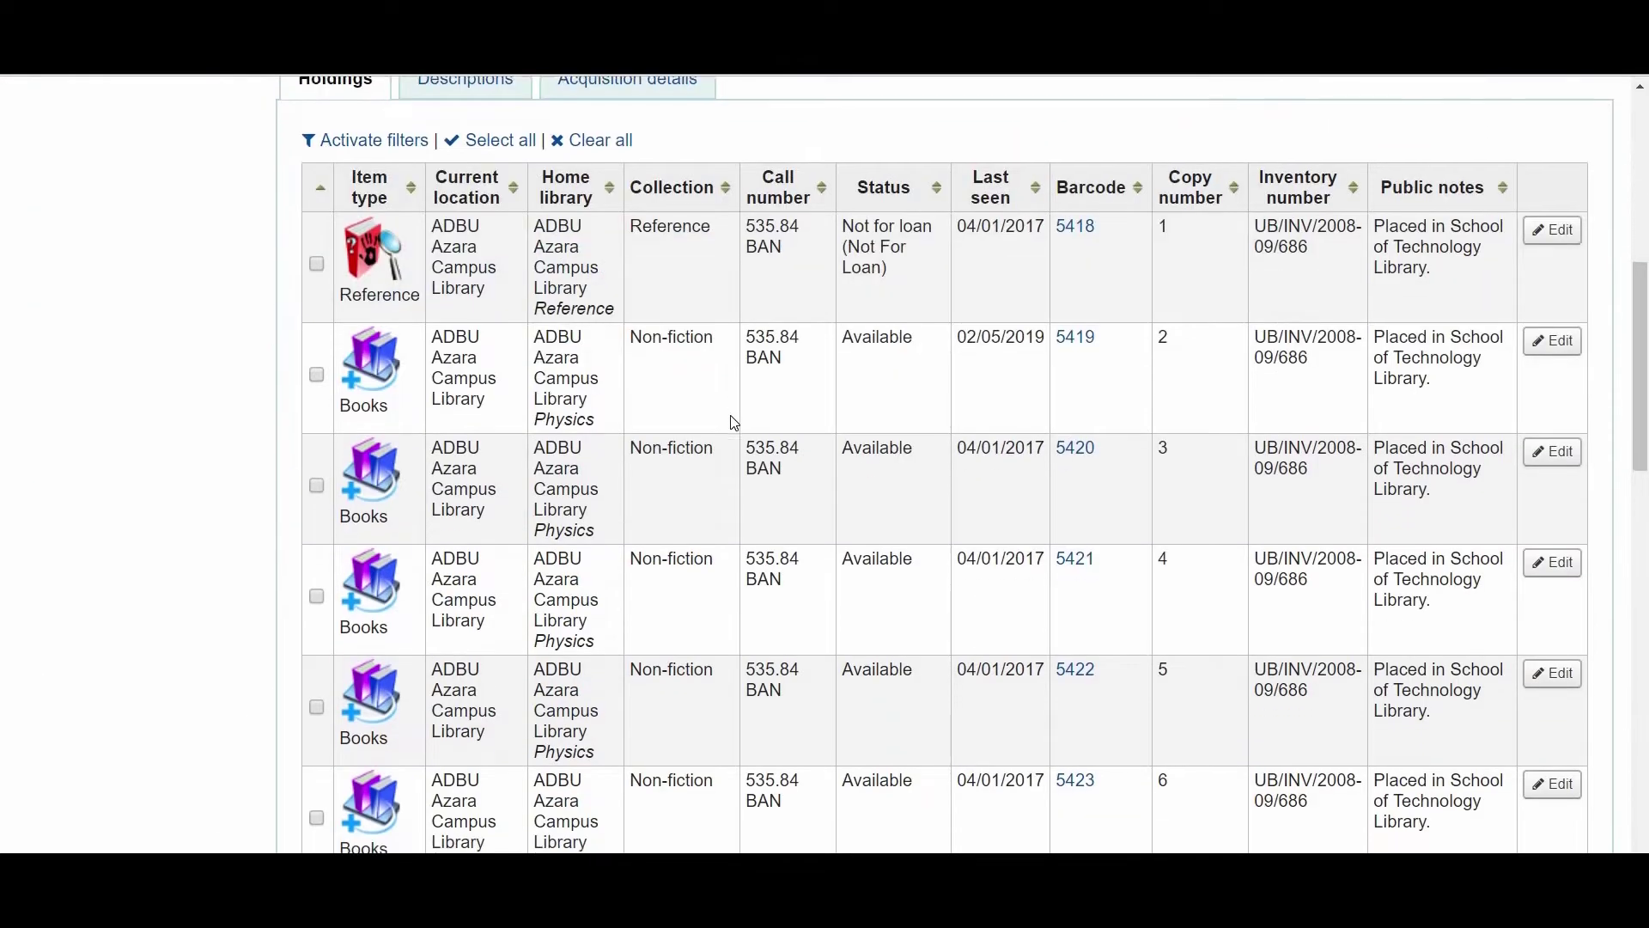
pyautogui.scroll(-6, 734, 422)
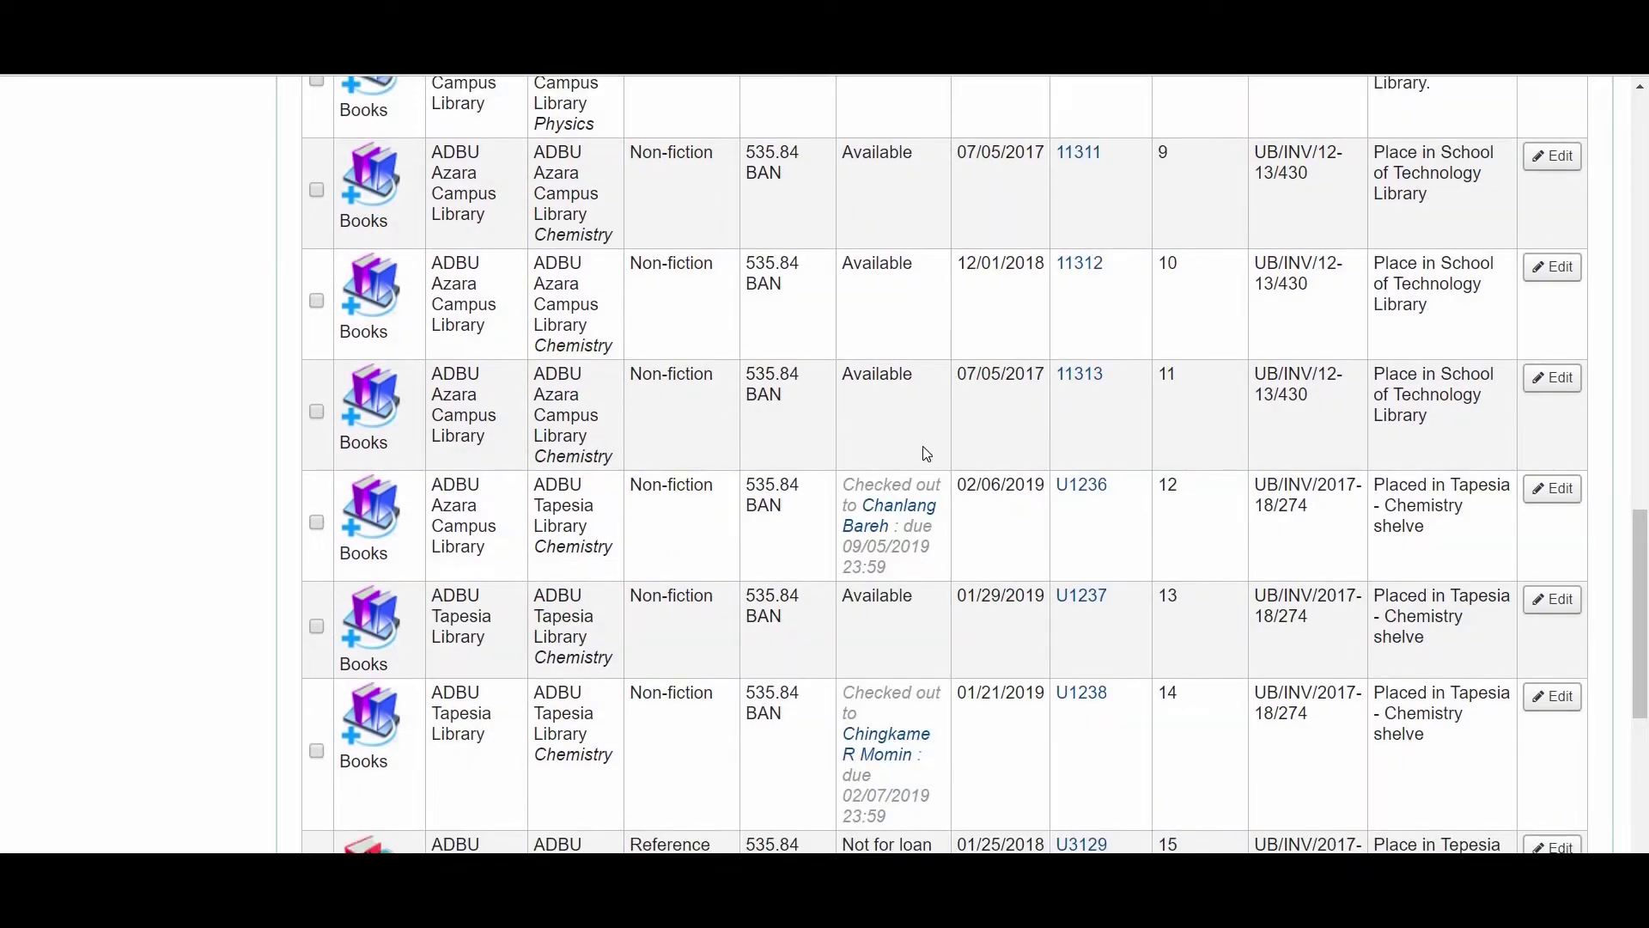
pyautogui.moveTo(843, 489); pyautogui.dragTo(913, 570)
pyautogui.click(913, 570)
pyautogui.scroll(12, 904, 519)
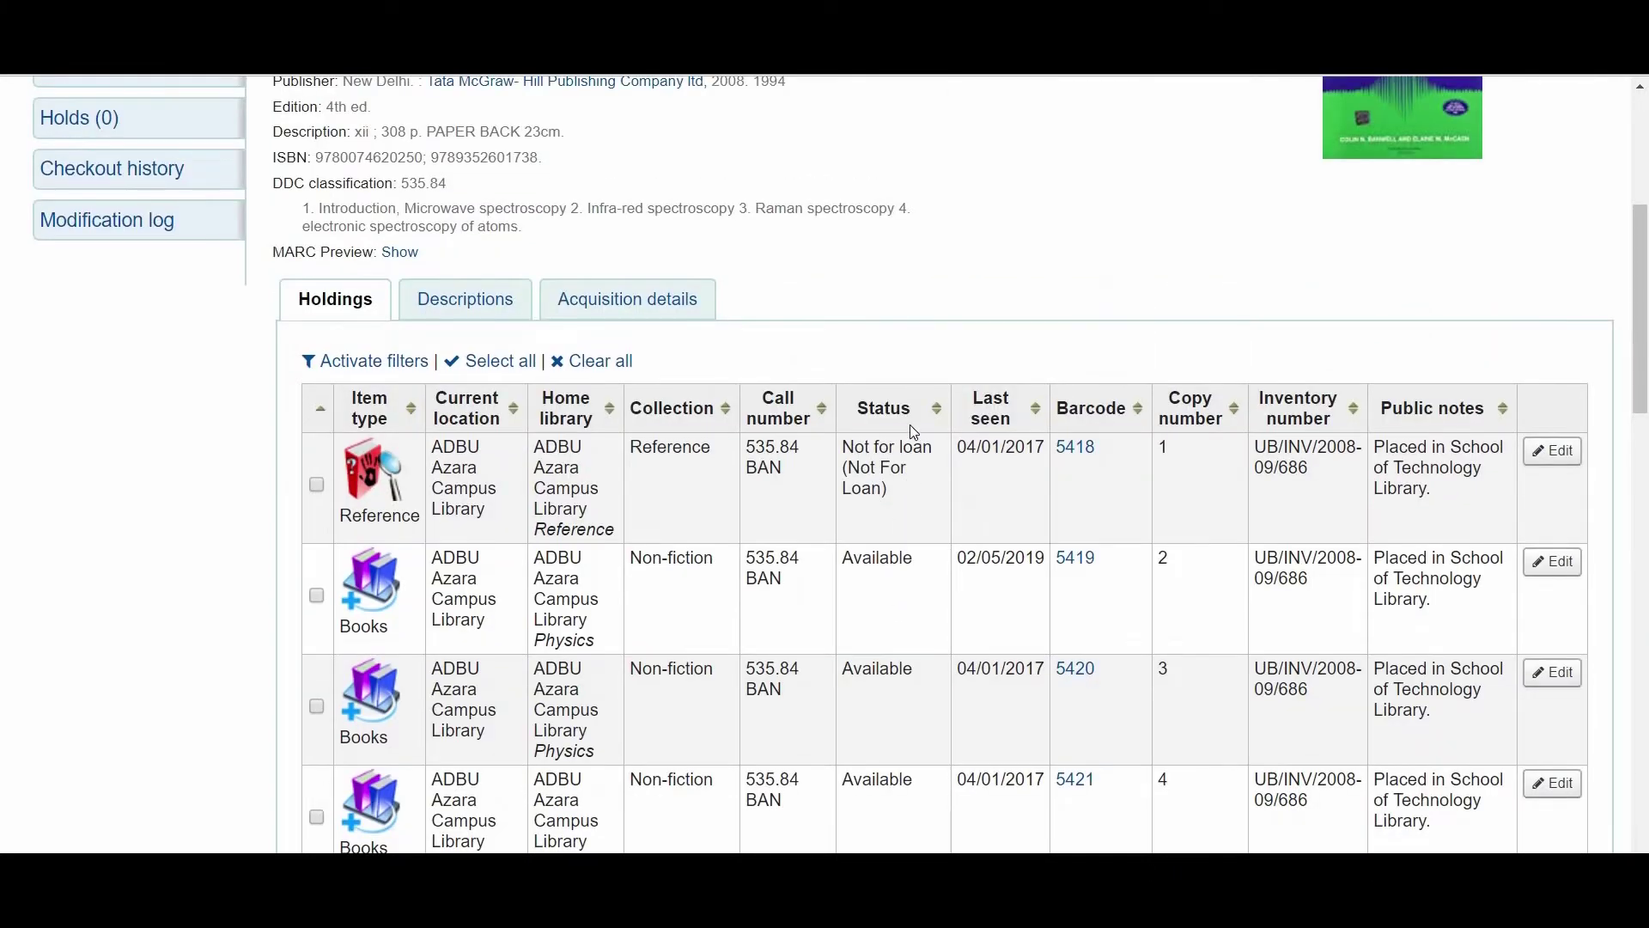
pyautogui.scroll(4, 904, 519)
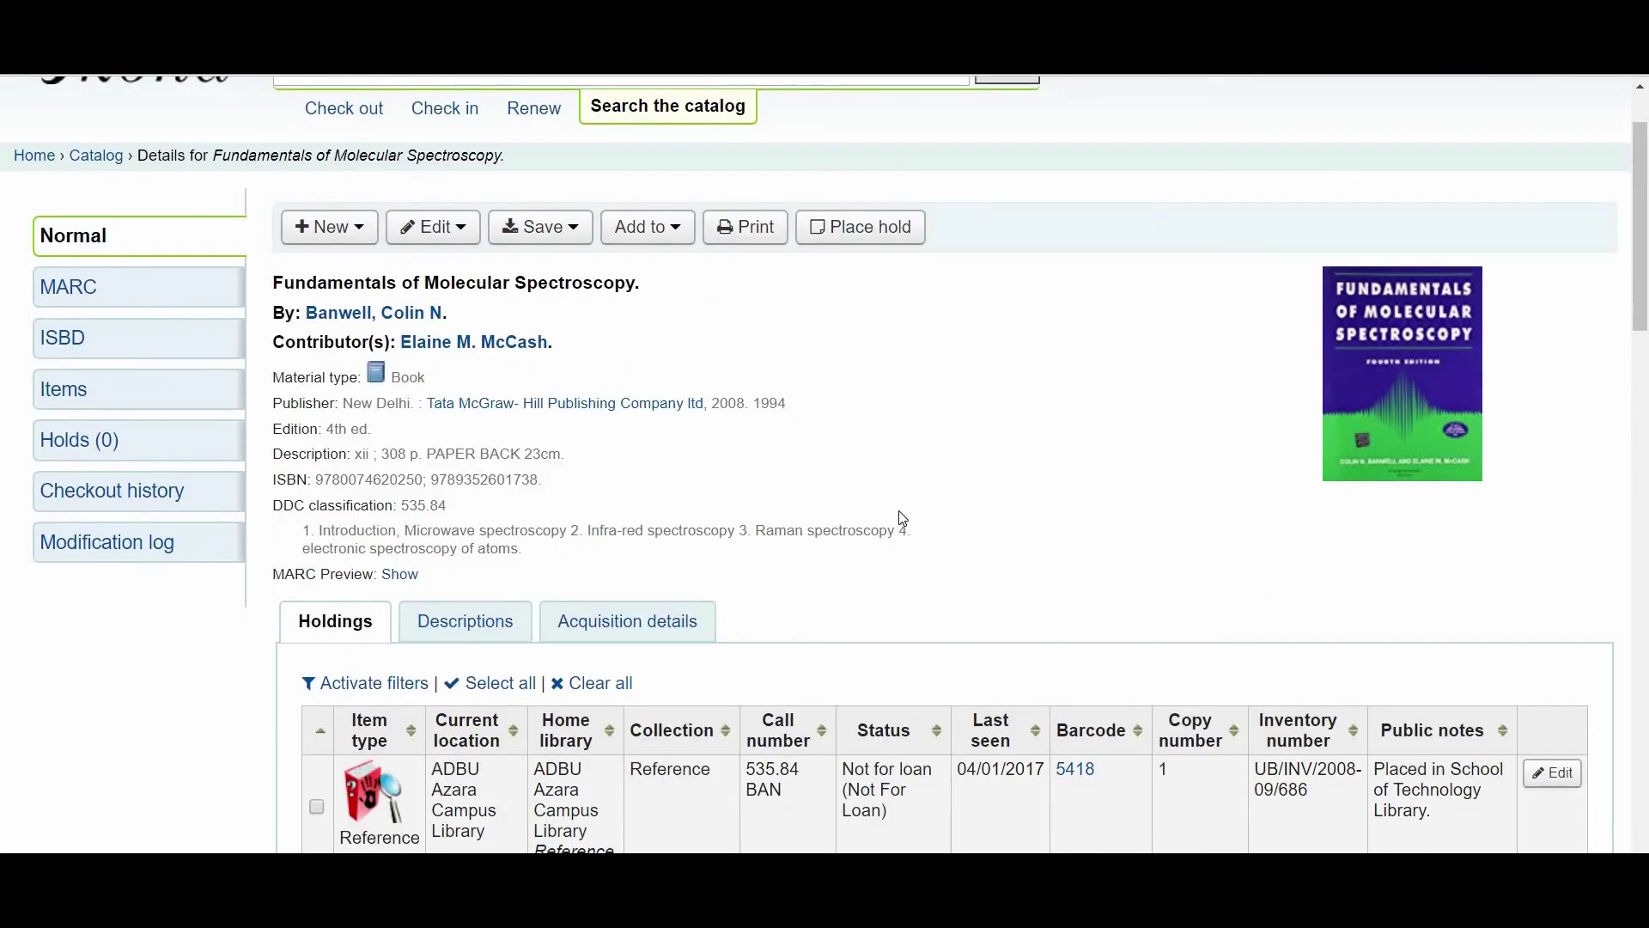
pyautogui.scroll(2, 904, 519)
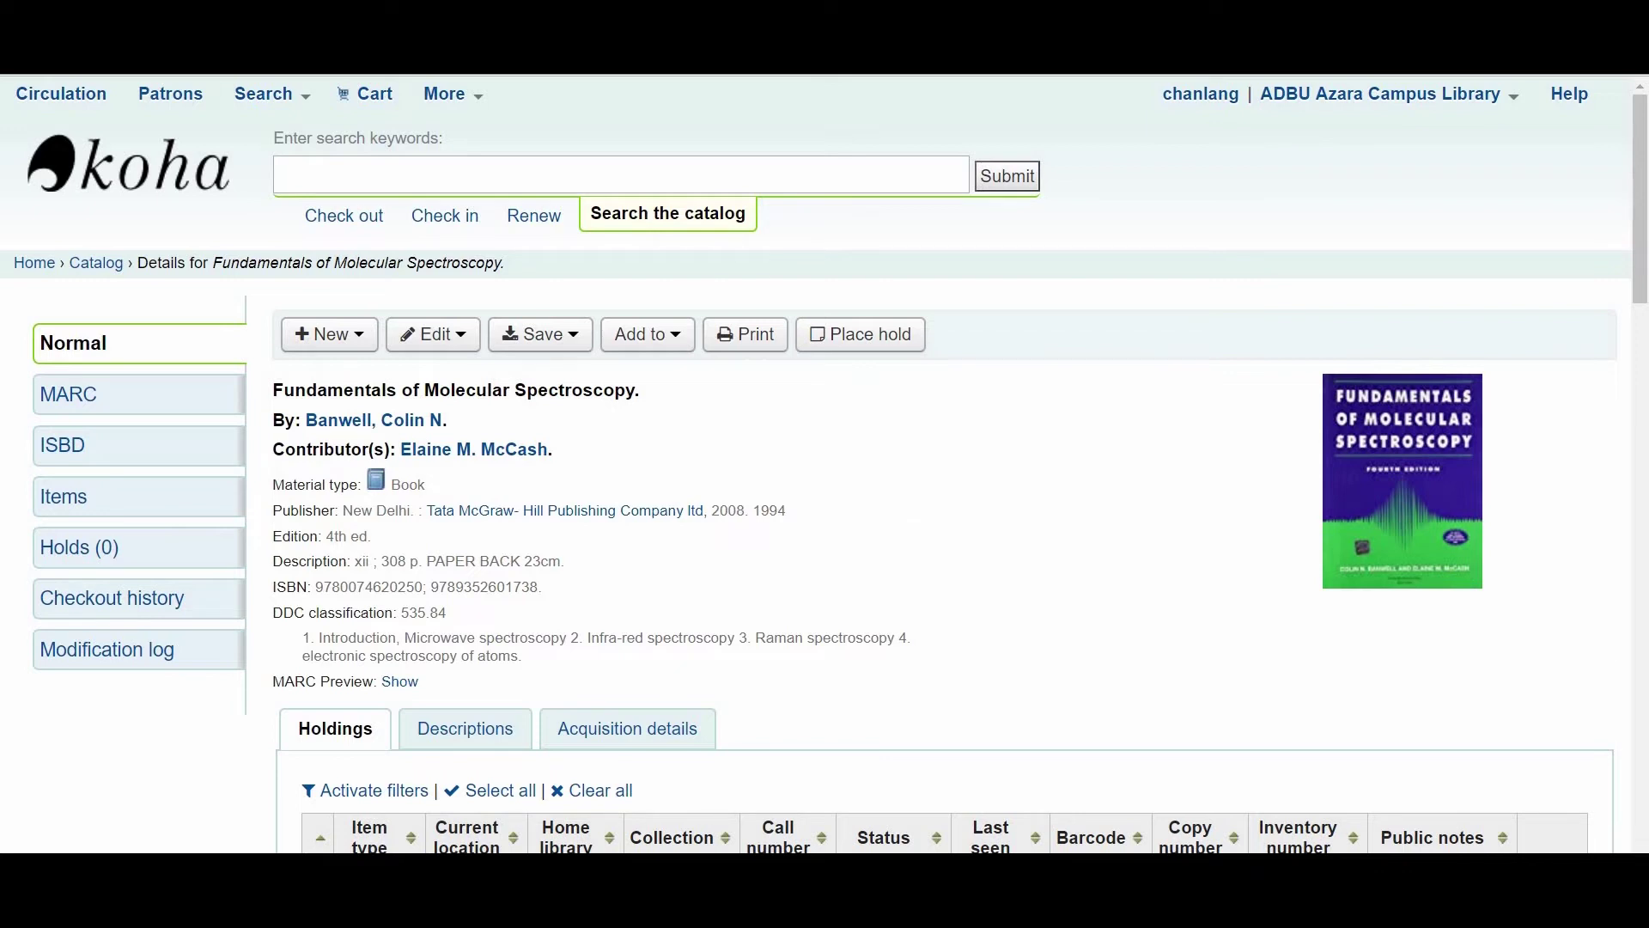
# Check in item u1236 at Azara Campus and highlight the return-to-ADBU Tapesia Library notice.
pyautogui.click(429, 219)
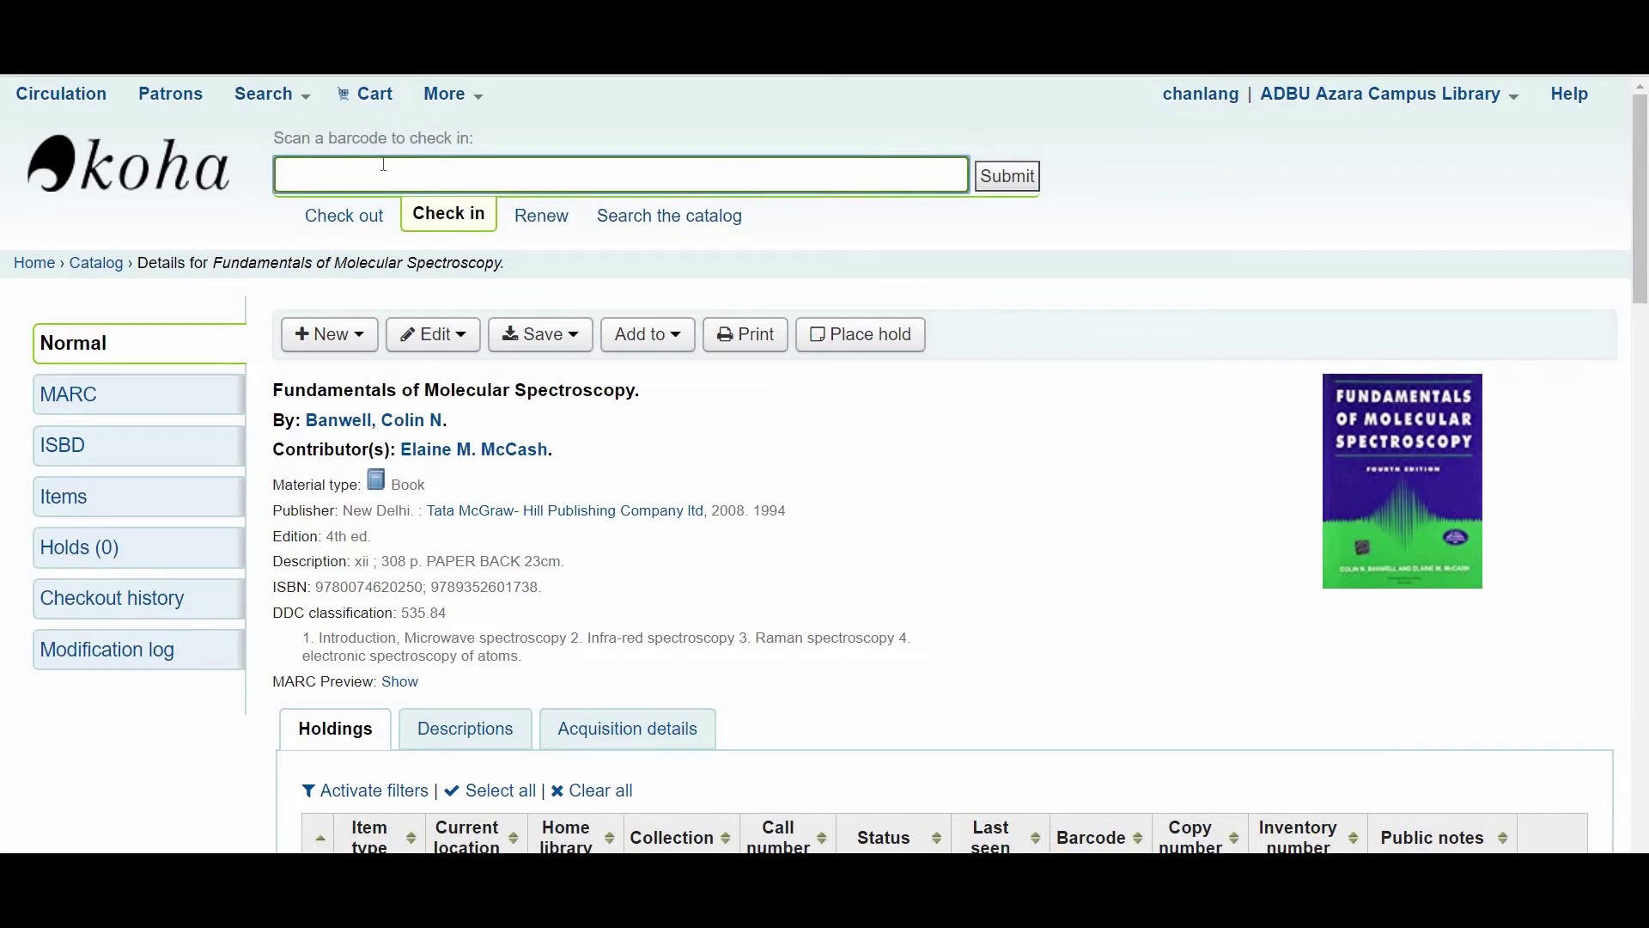
pyautogui.write('u1236')
pyautogui.press('Return')
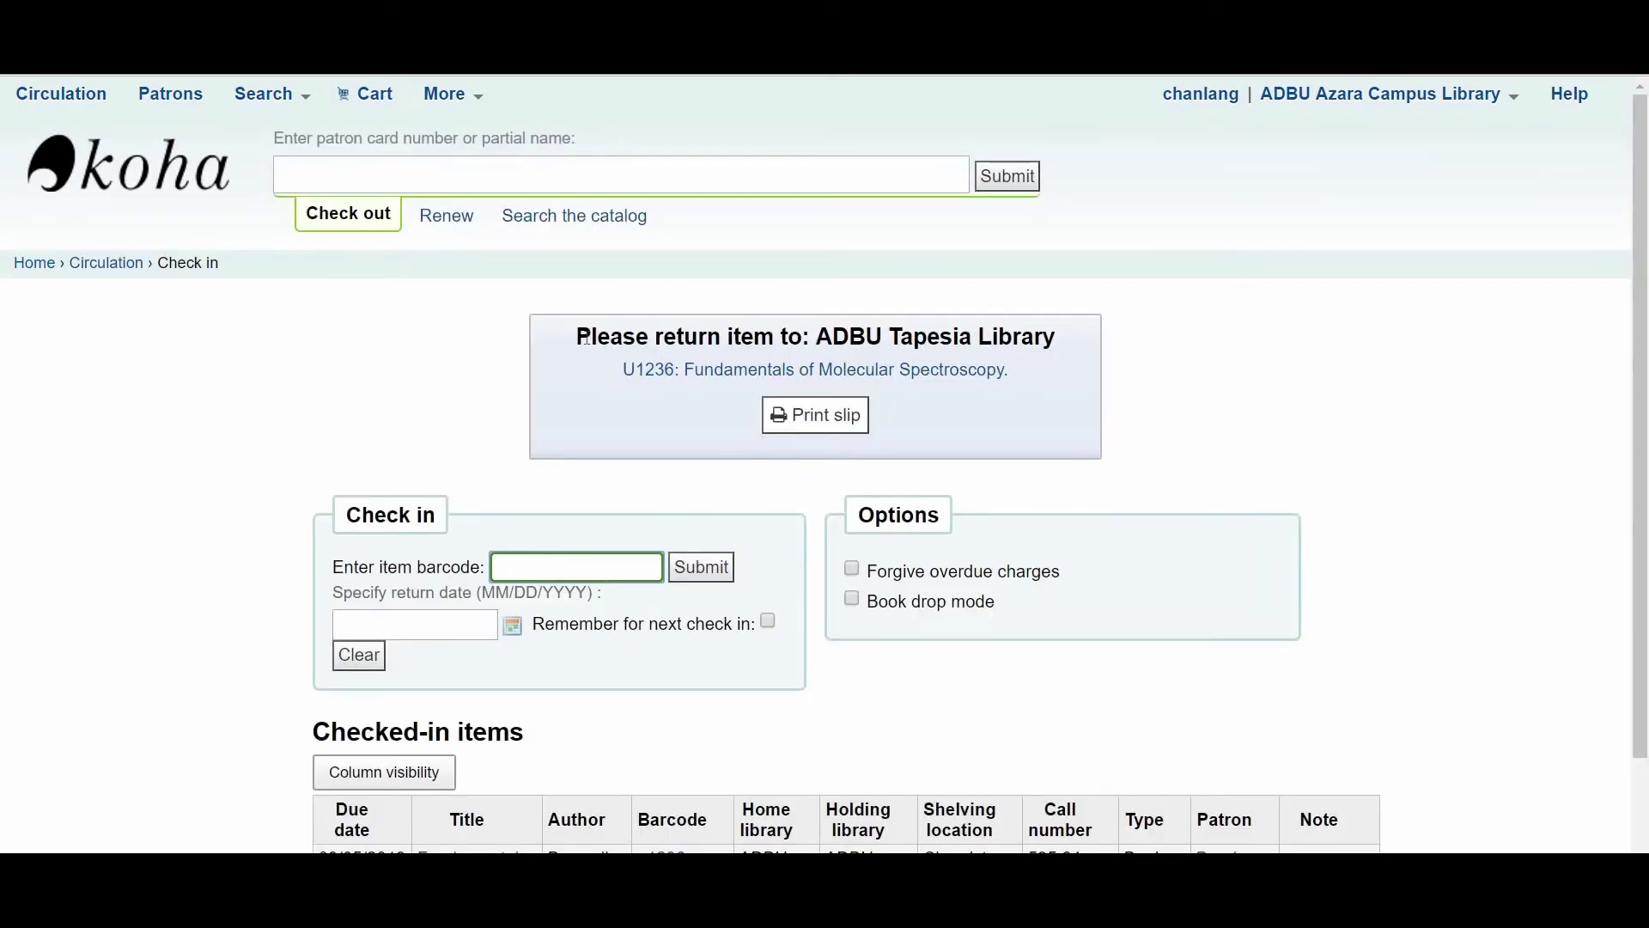
pyautogui.moveTo(575, 337); pyautogui.dragTo(1073, 344)
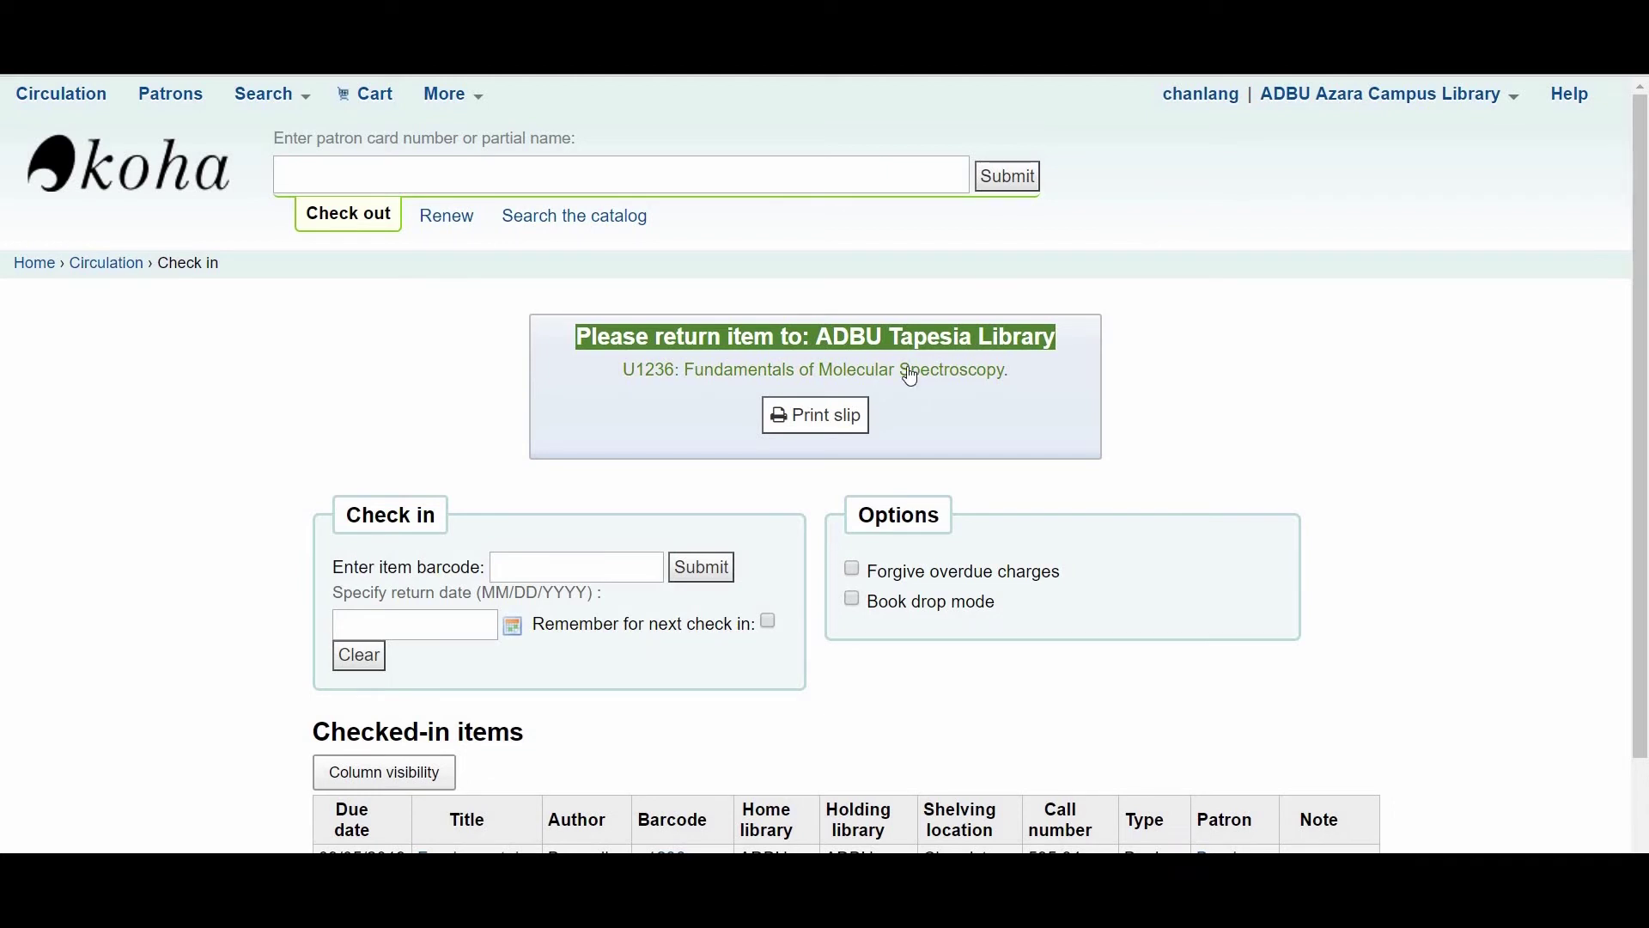
# Open the book record and highlight U1236's In transit to ADBU Tapesia Library status.
pyautogui.click(912, 376)
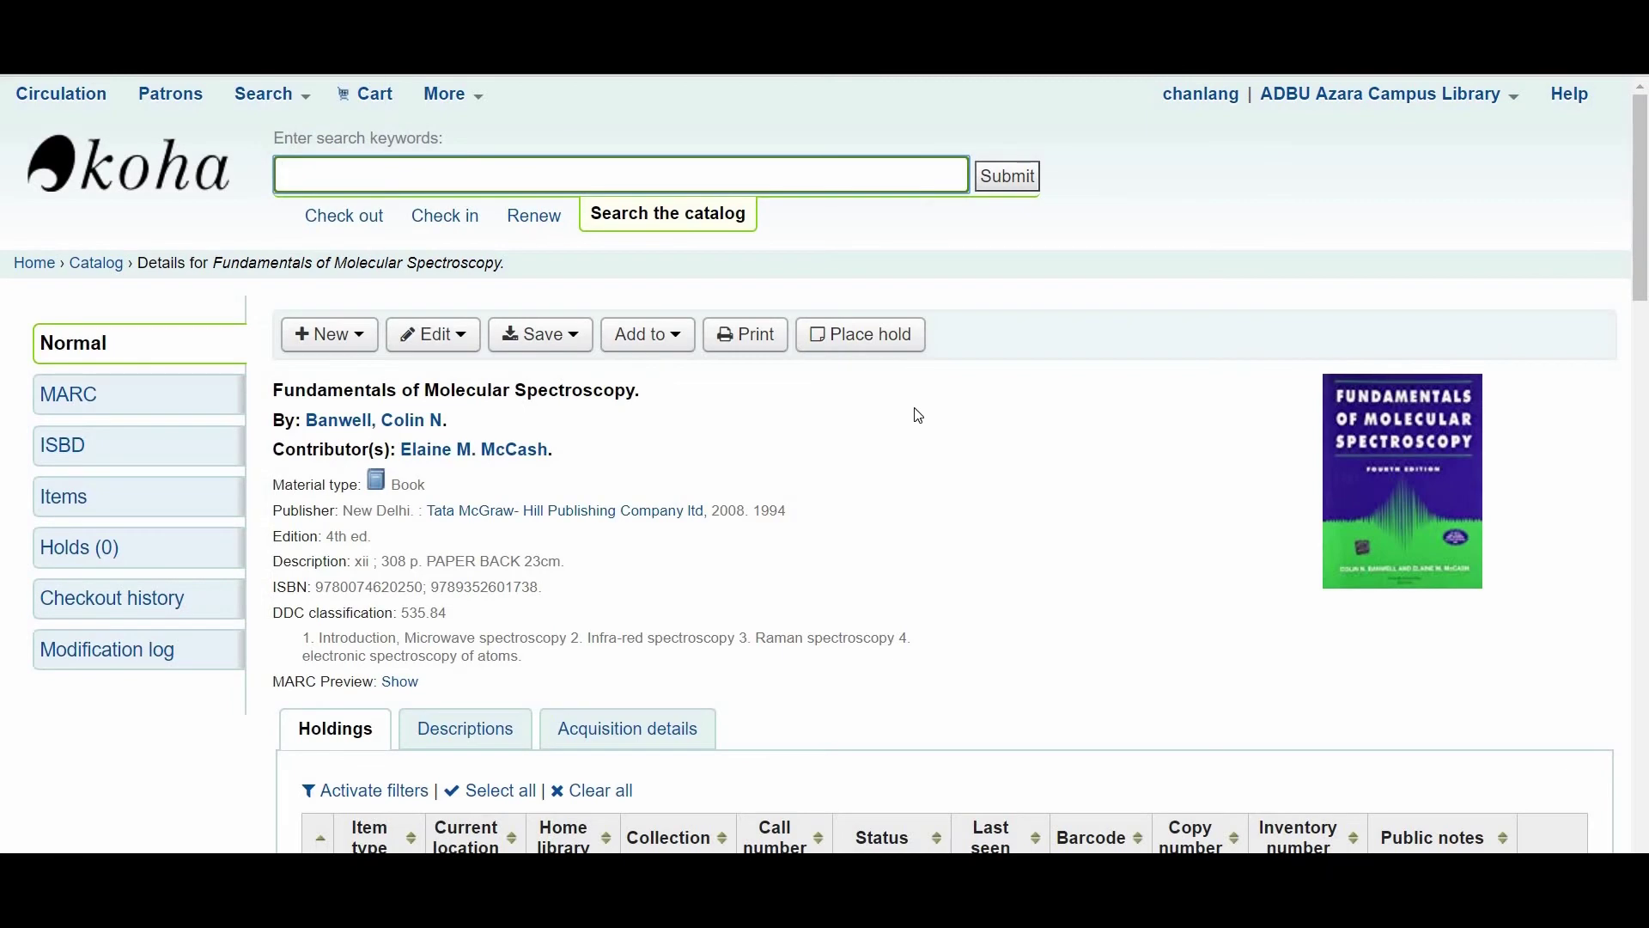
pyautogui.scroll(-8, 915, 412)
pyautogui.scroll(-10, 918, 416)
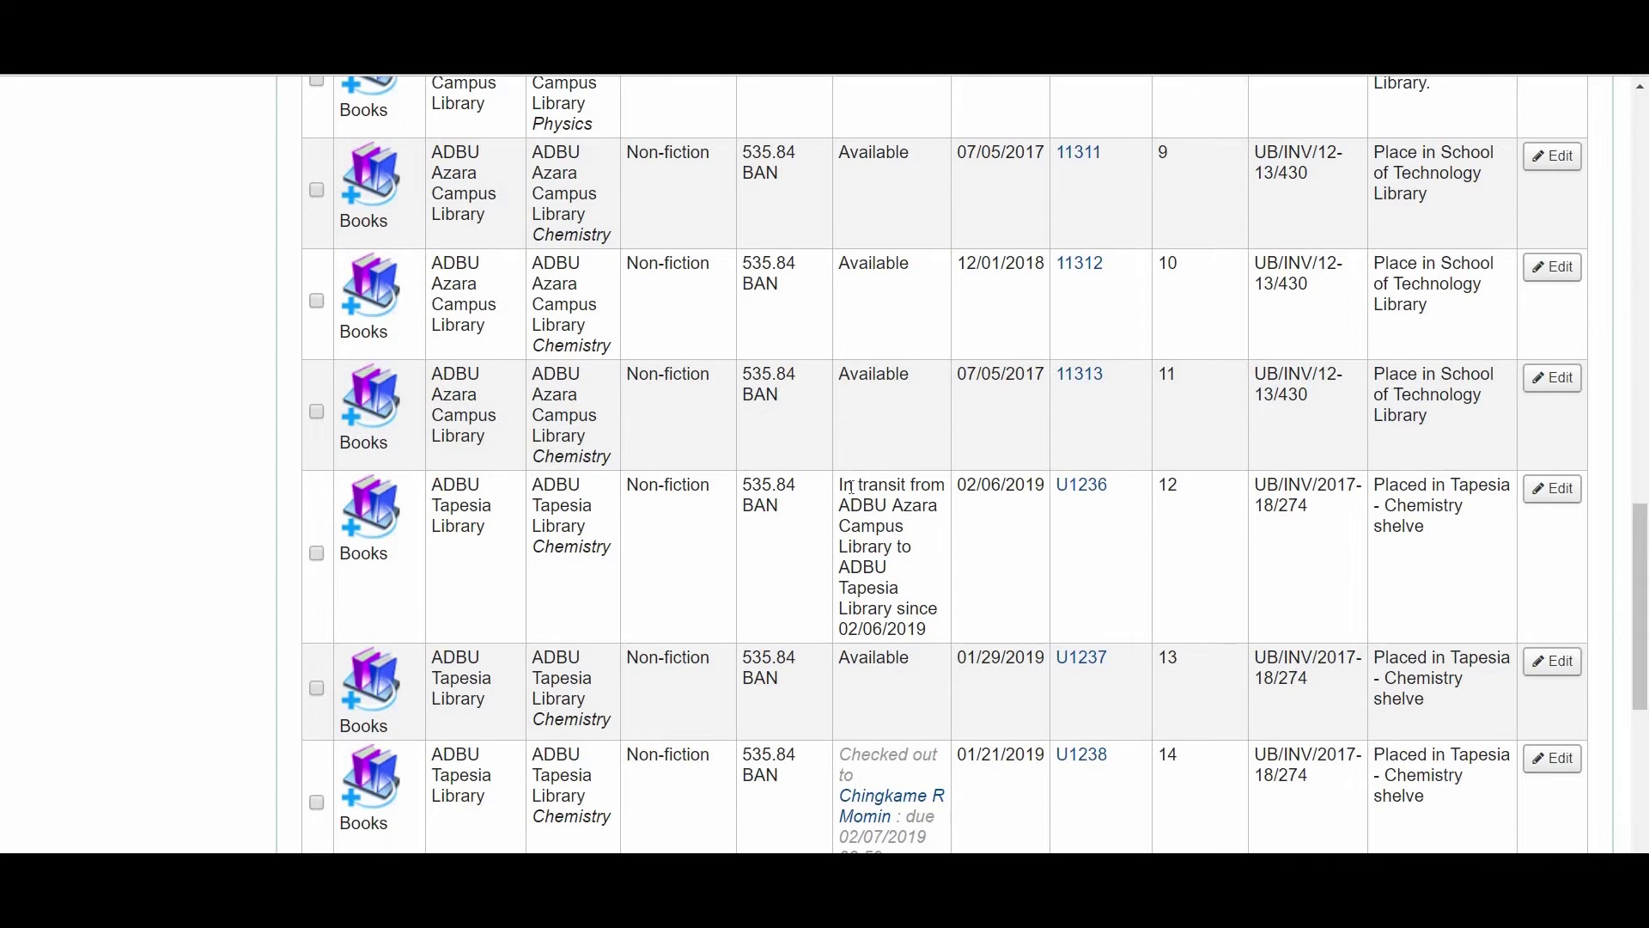
pyautogui.scroll(15, 850, 487)
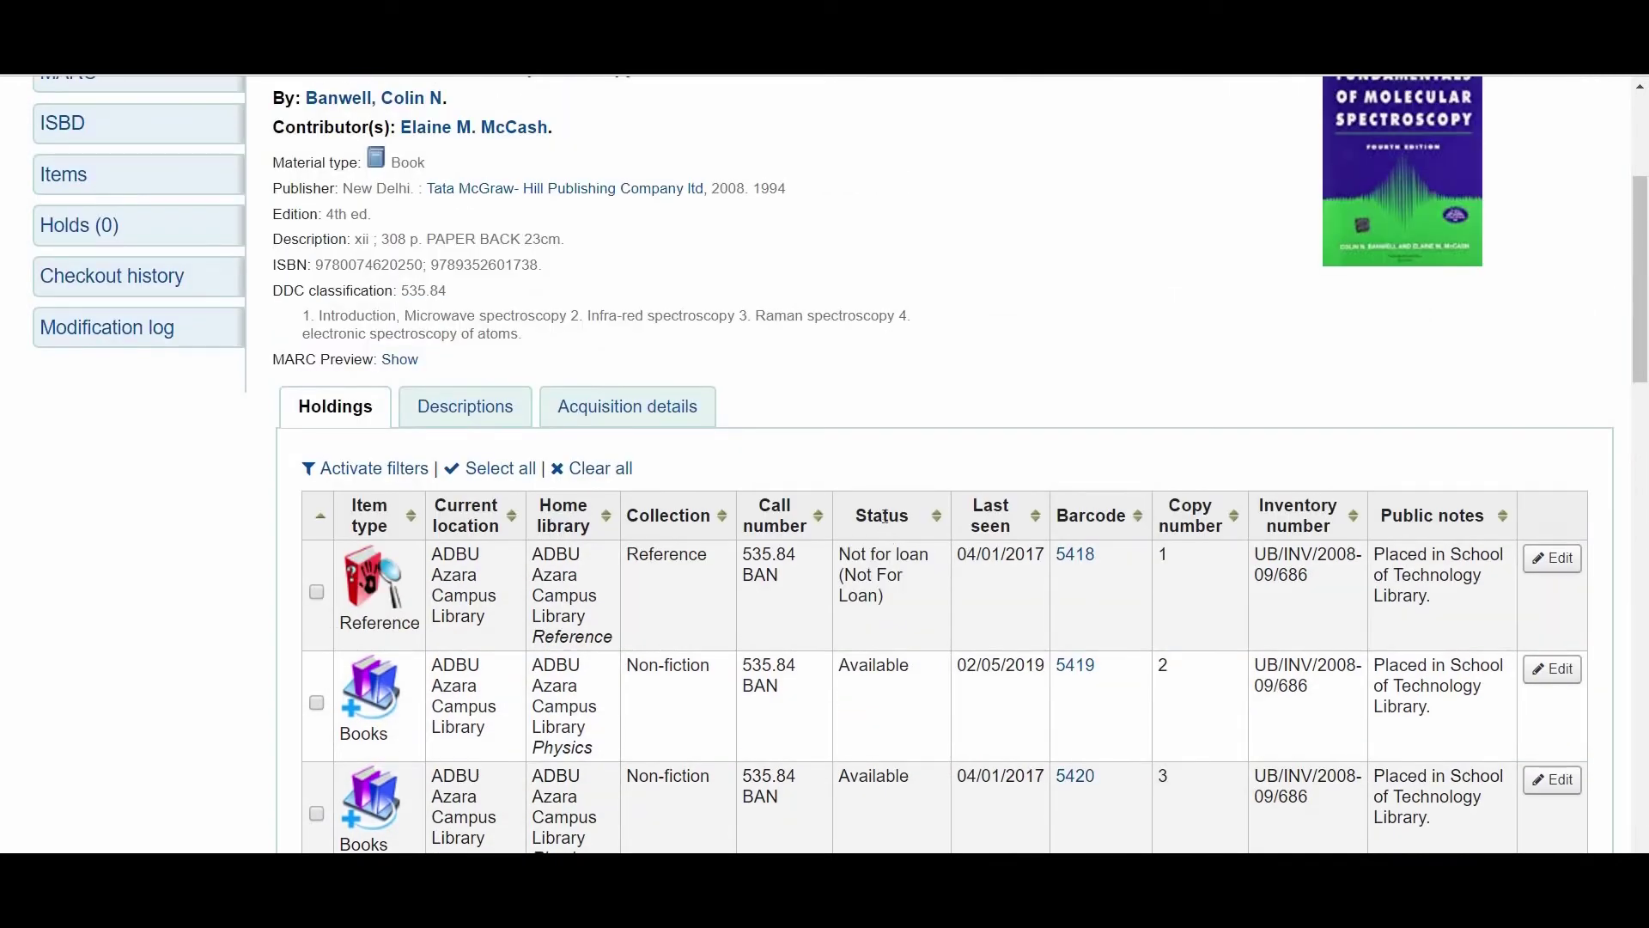
pyautogui.scroll(-15, 885, 516)
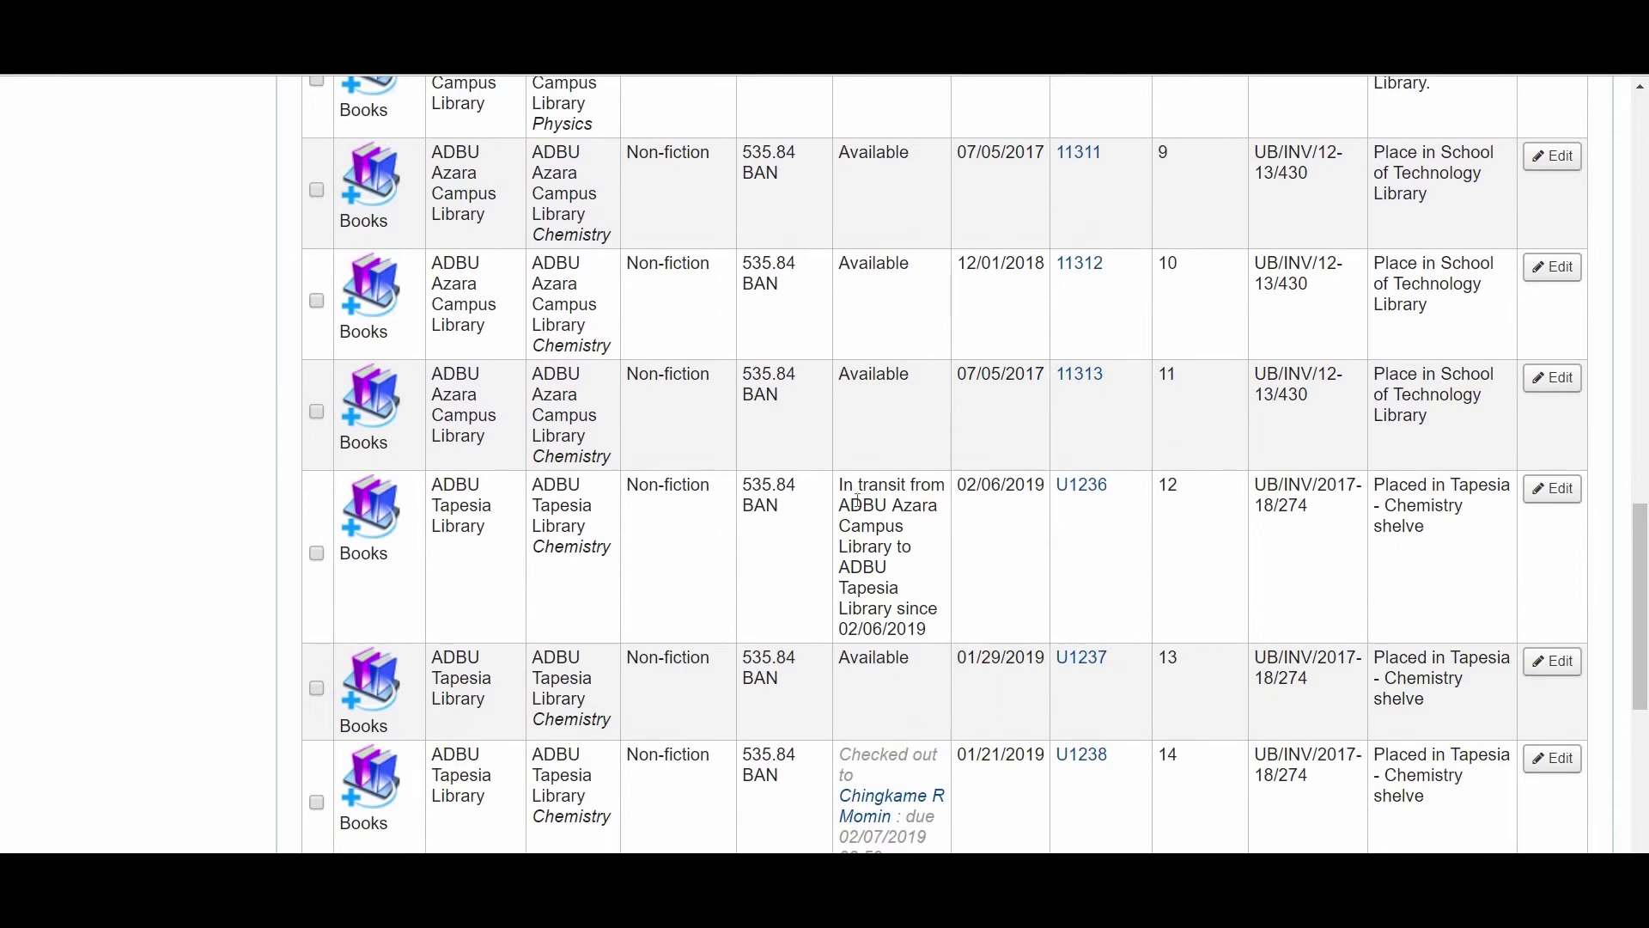
pyautogui.moveTo(839, 483); pyautogui.dragTo(933, 639)
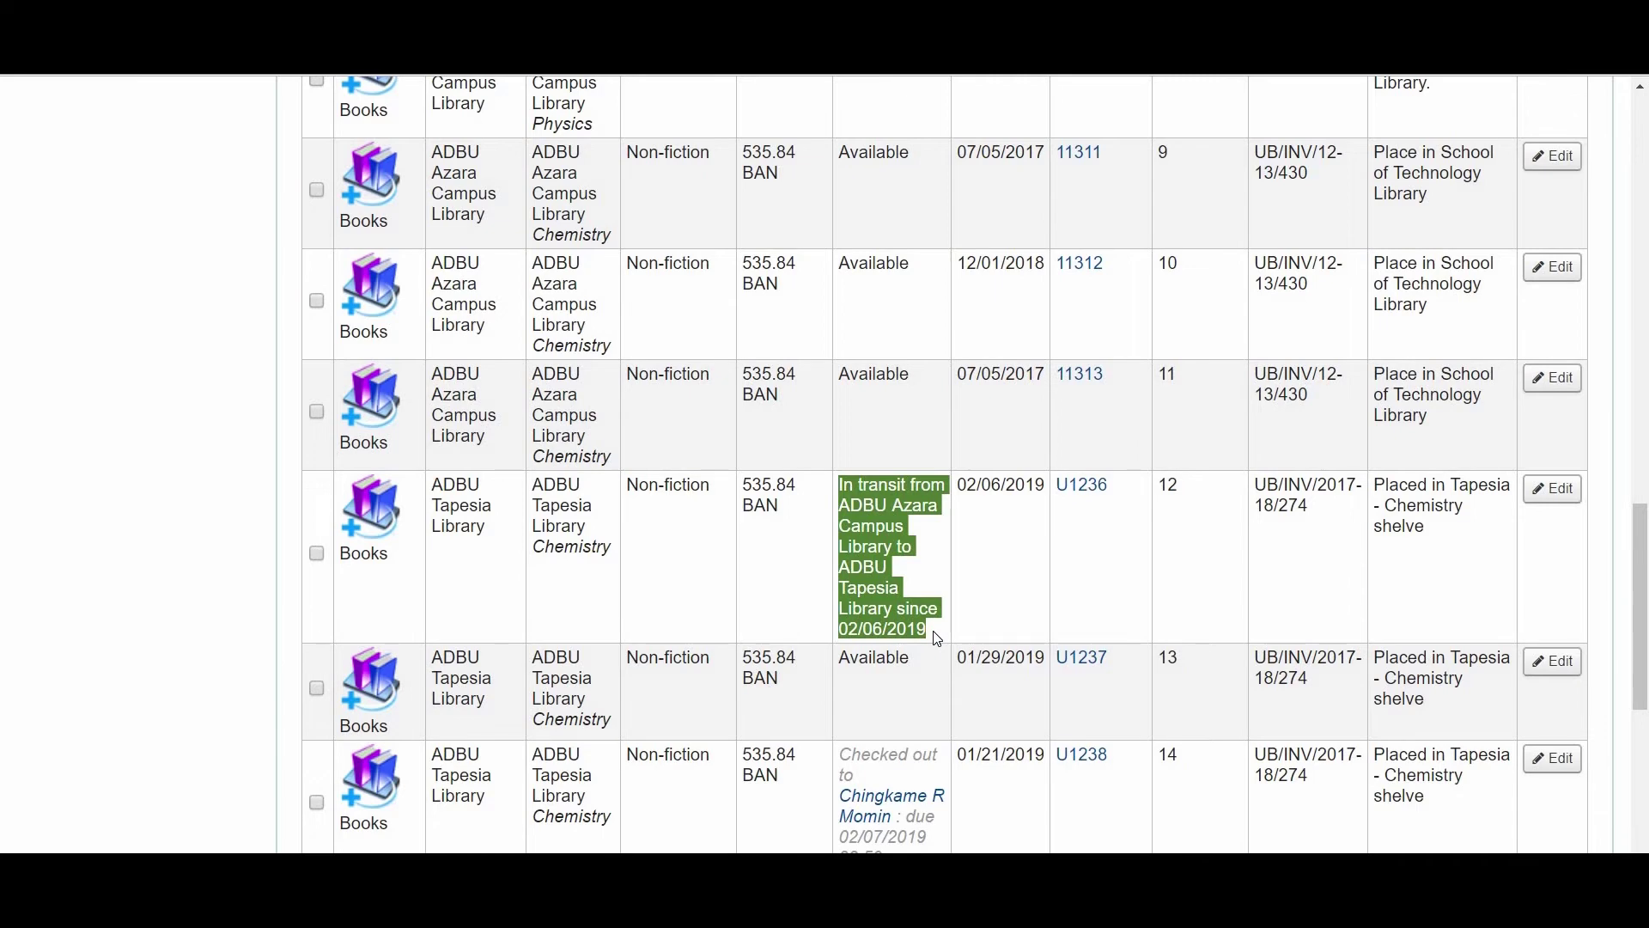
pyautogui.scroll(8, 932, 627)
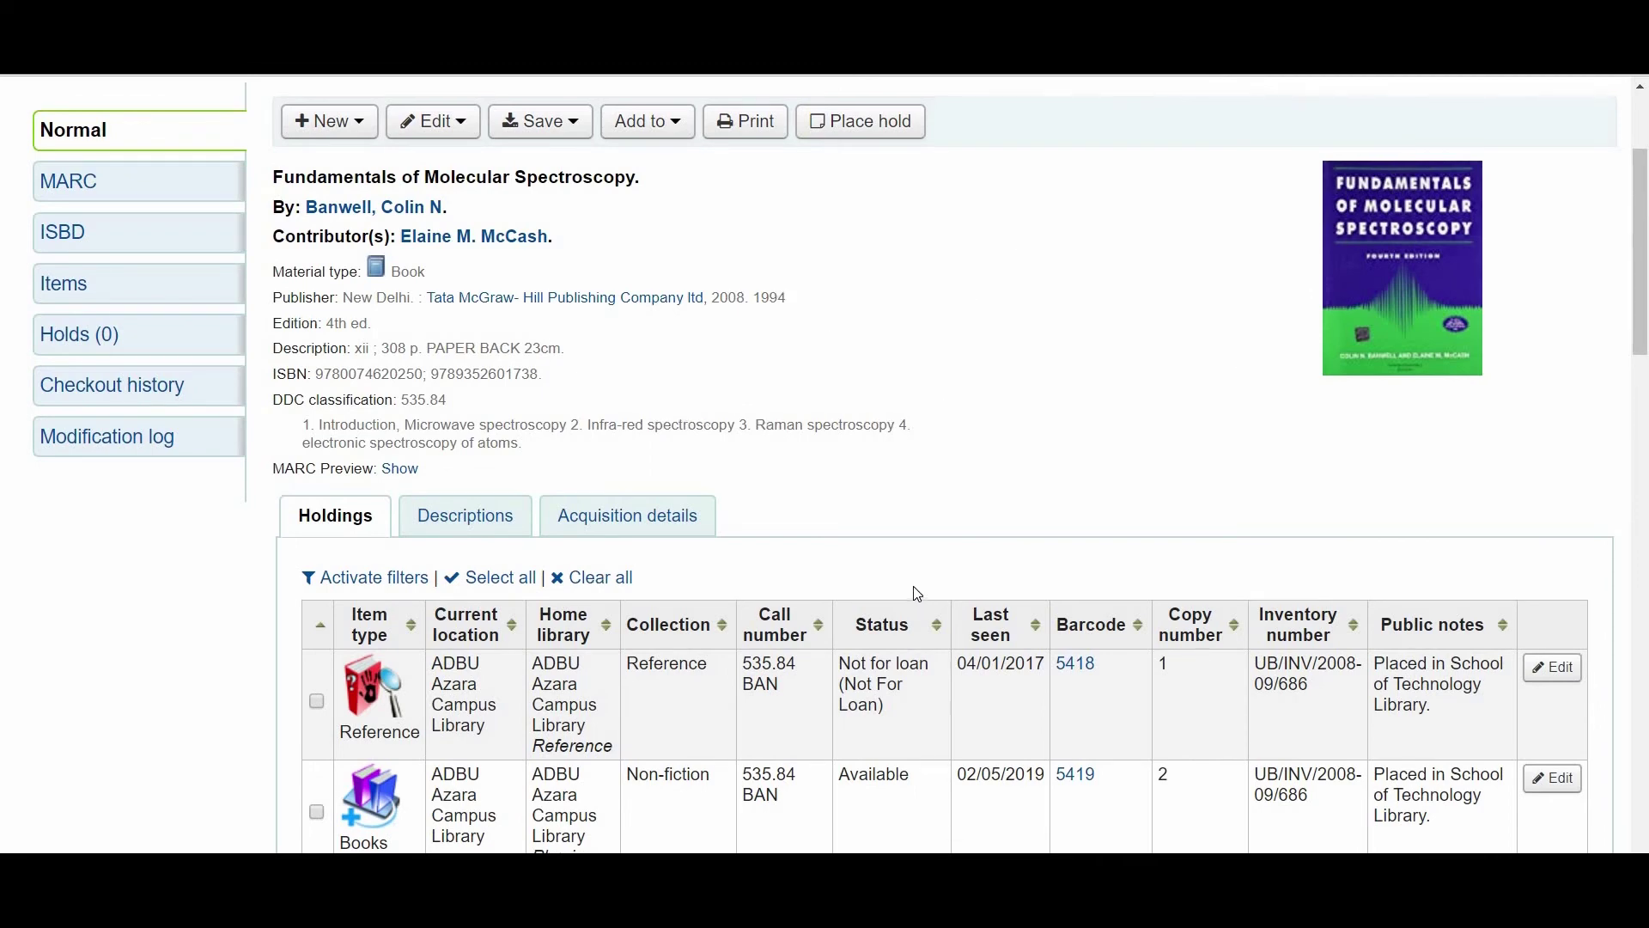
pyautogui.scroll(2, 915, 590)
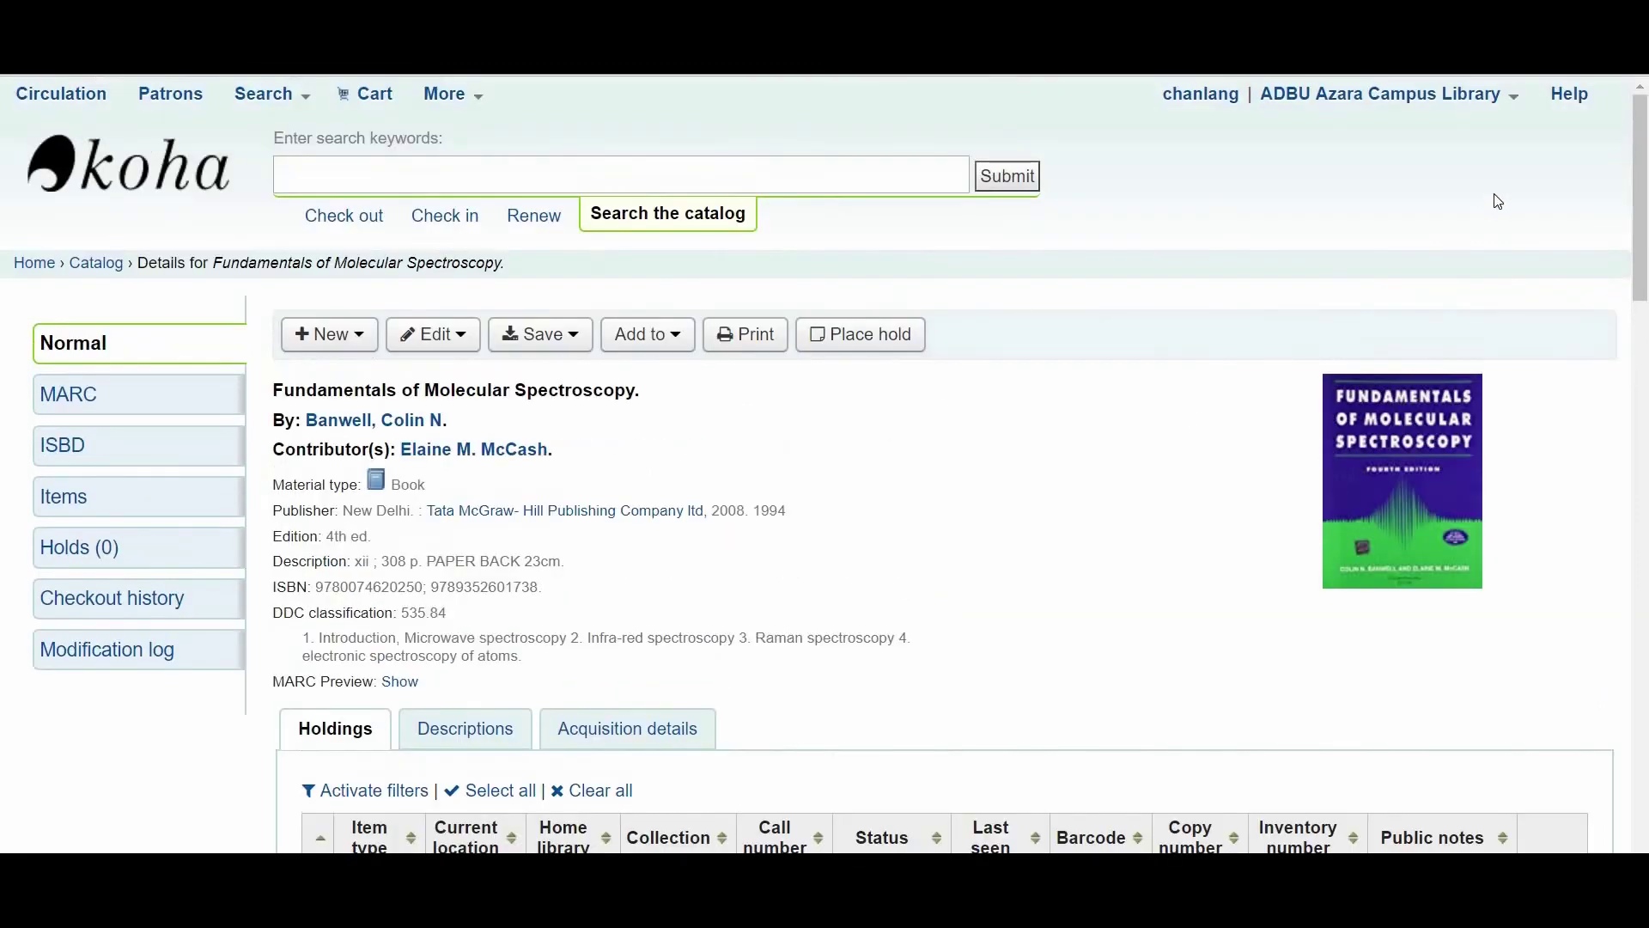
# Set the working library to ADBU Tapesia Library.
pyautogui.click(1510, 99)
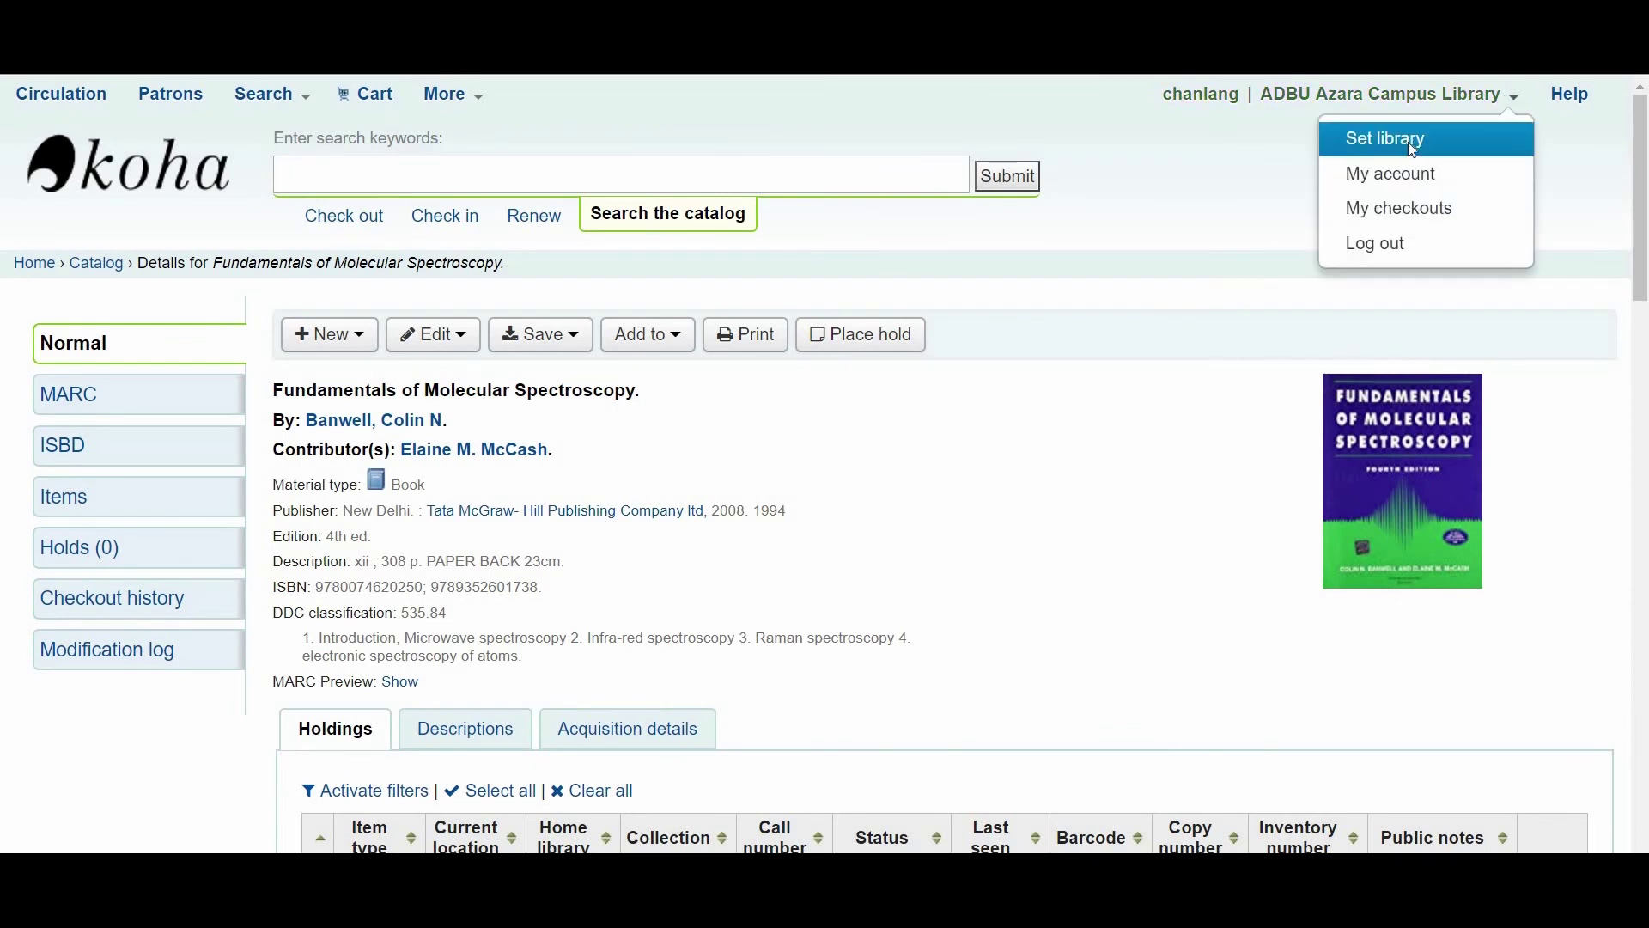
pyautogui.click(1413, 144)
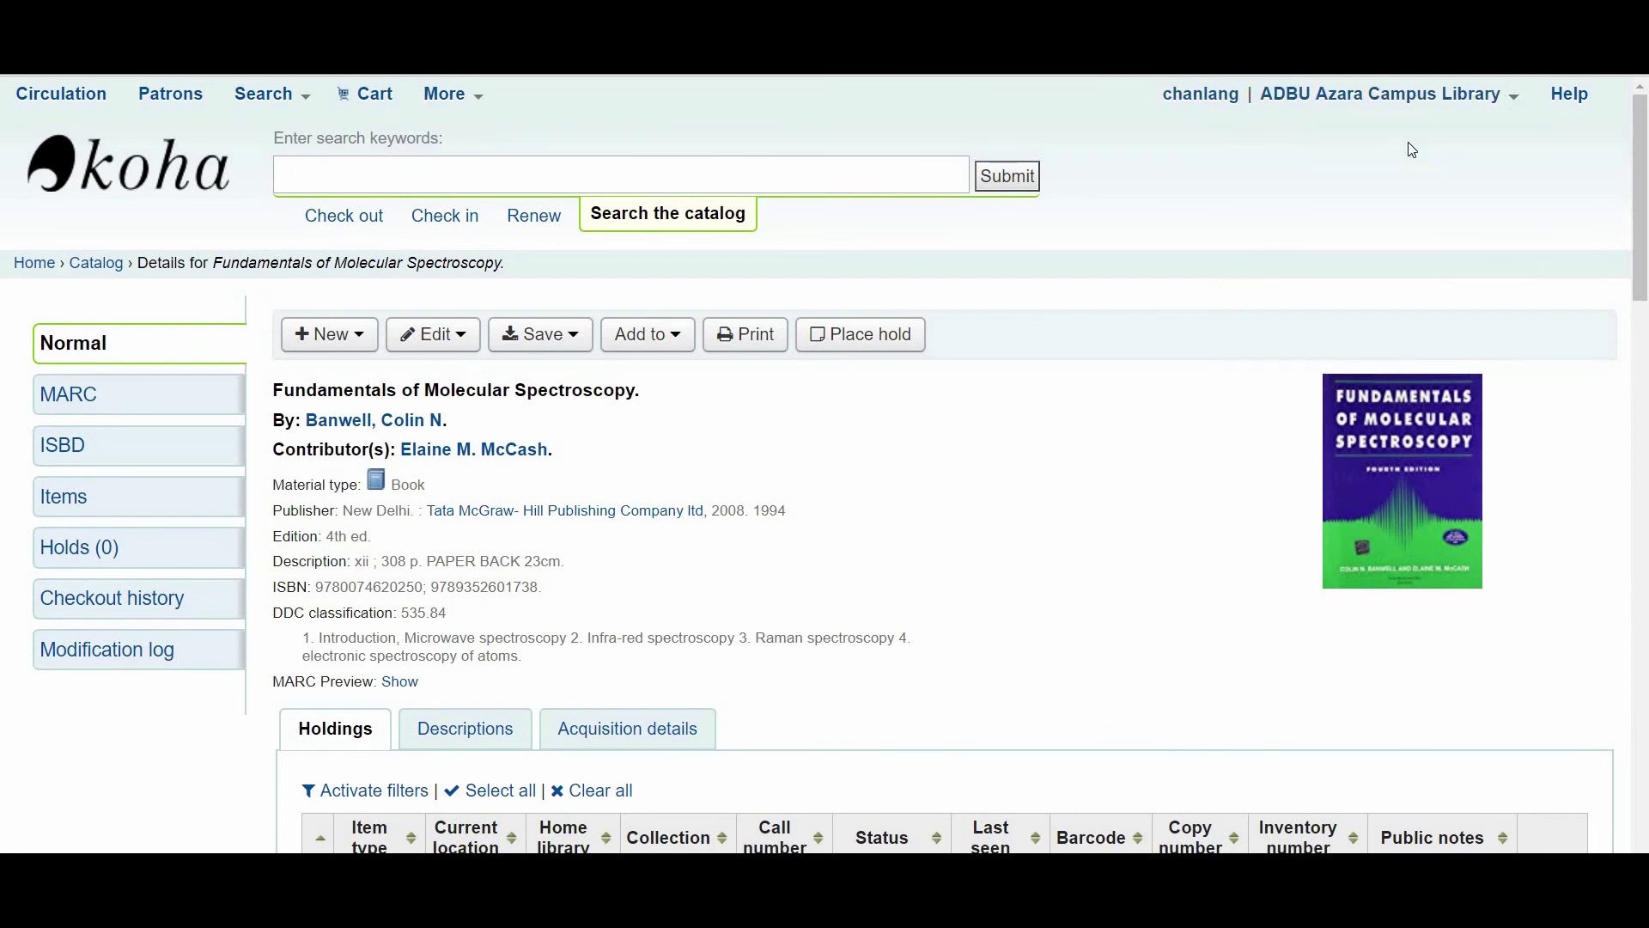
pyautogui.click(605, 376)
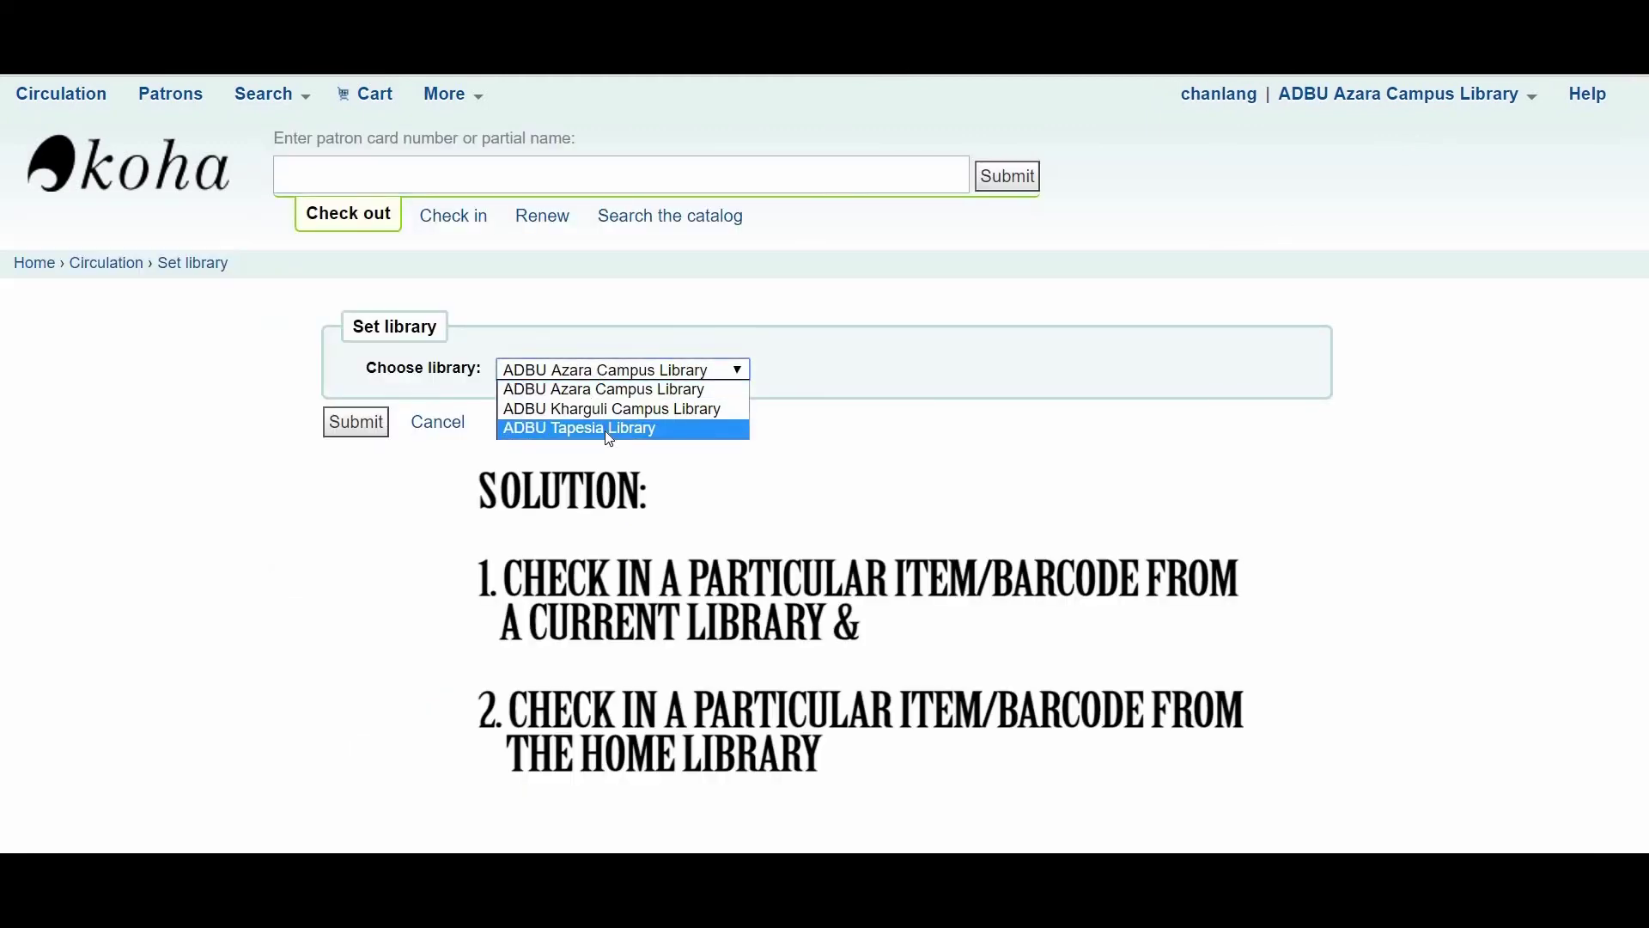
pyautogui.click(610, 430)
pyautogui.click(362, 429)
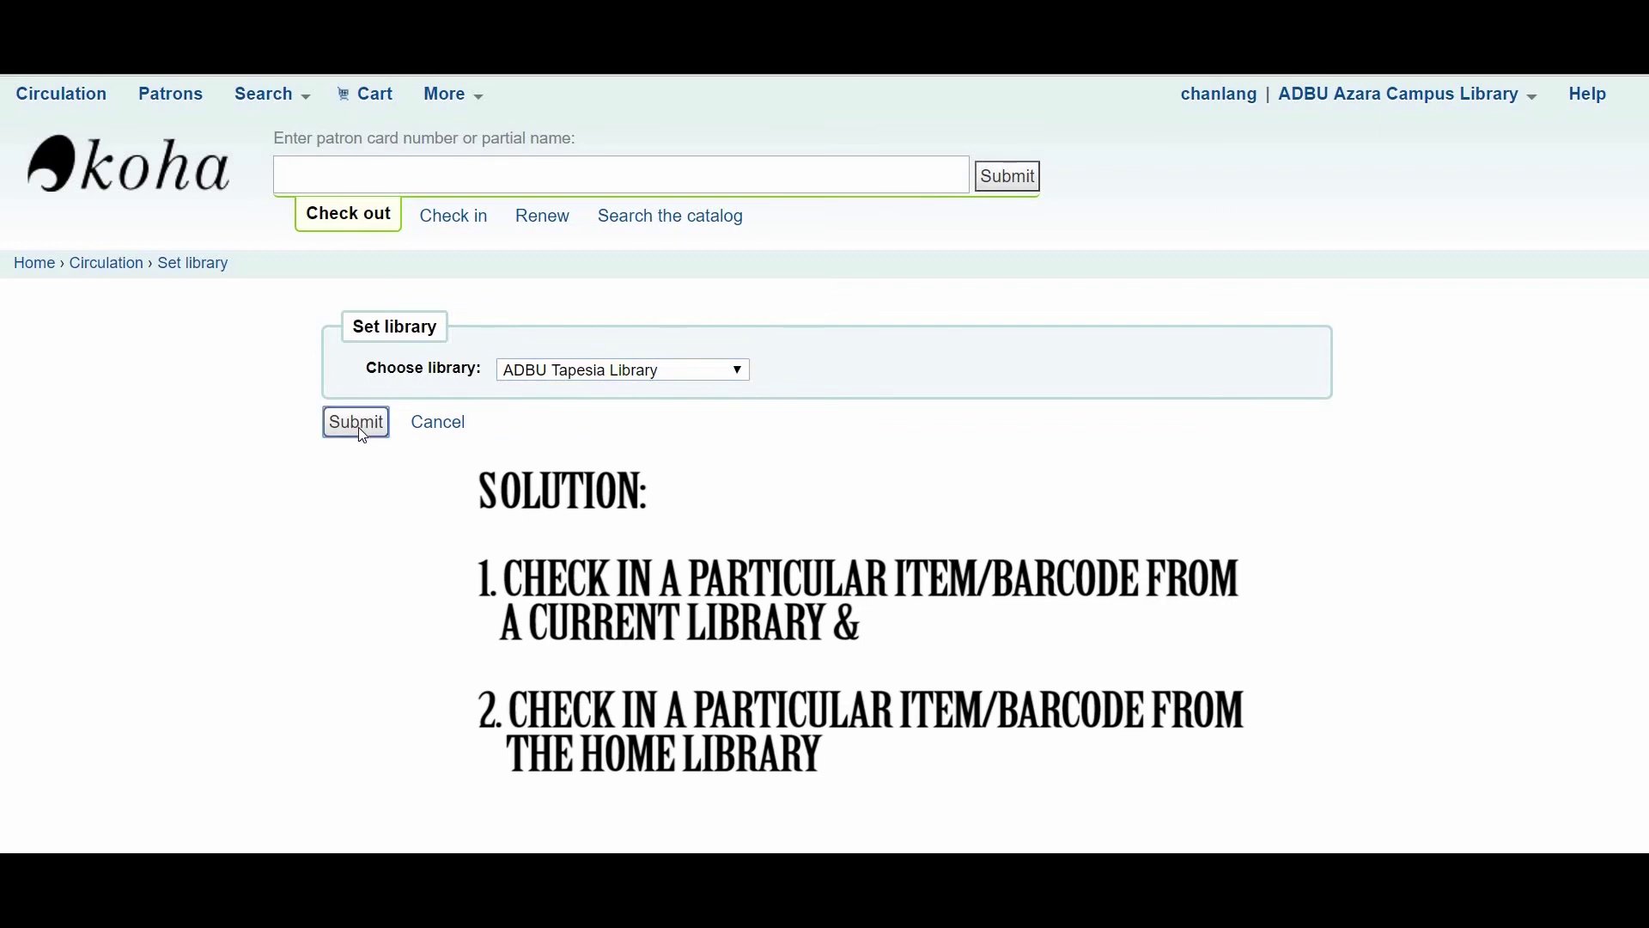
pyautogui.click(362, 427)
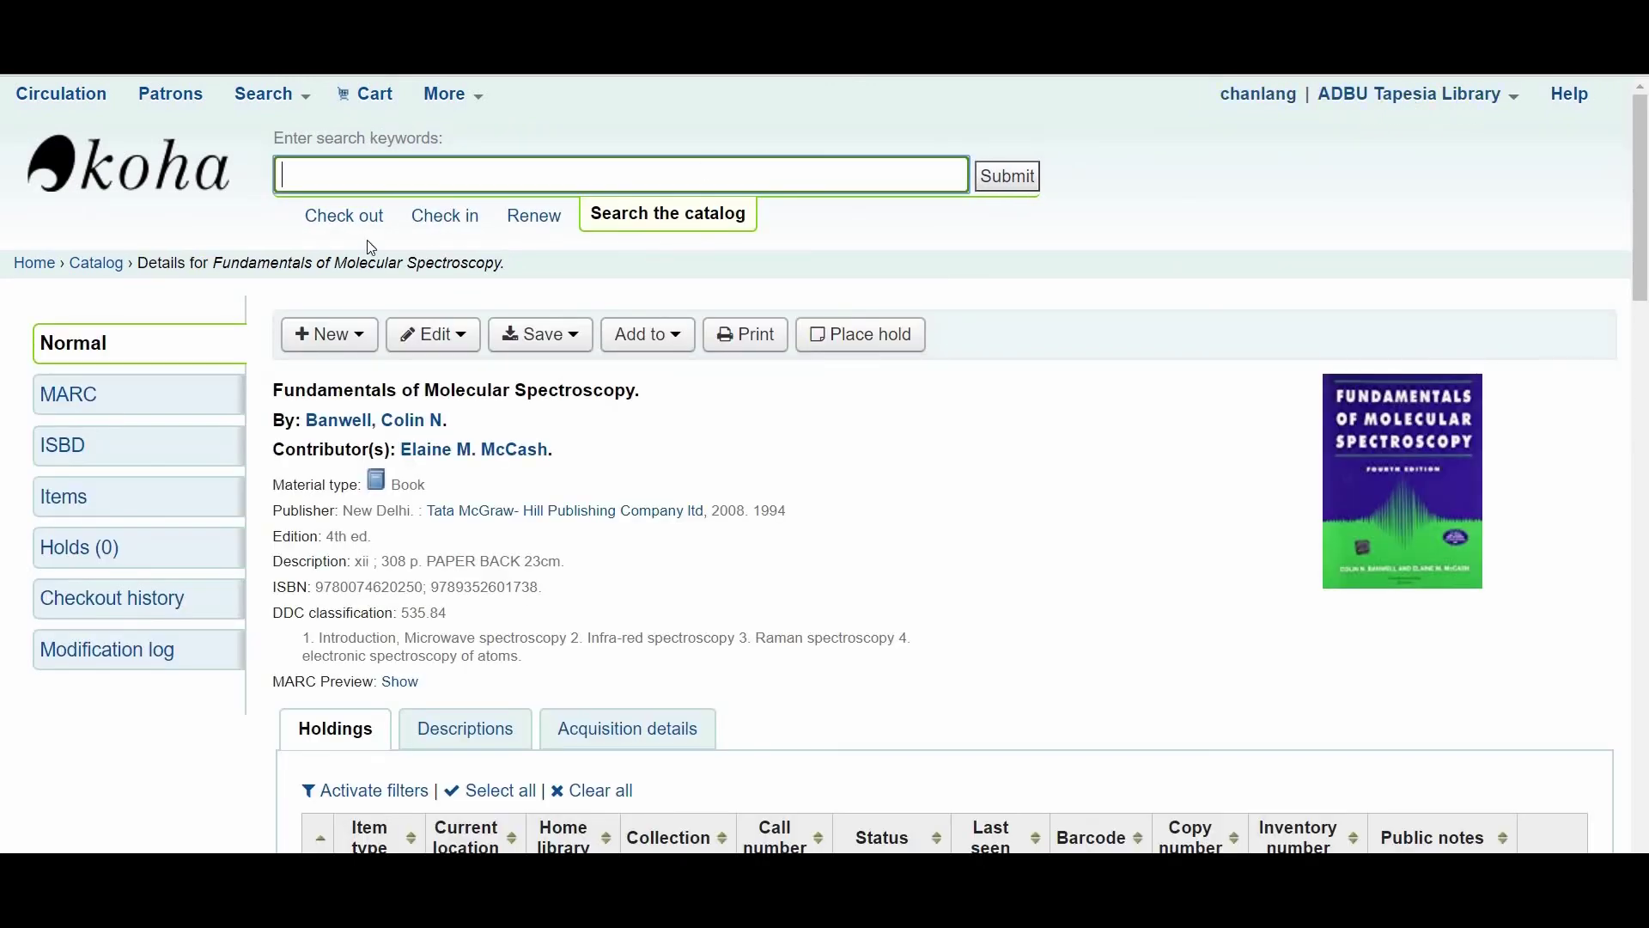
# Check in U1236 at ADBU Tapesia Library (not checked out) and reopen Fundamentals of Molecular Spectroscopy.
pyautogui.click(440, 217)
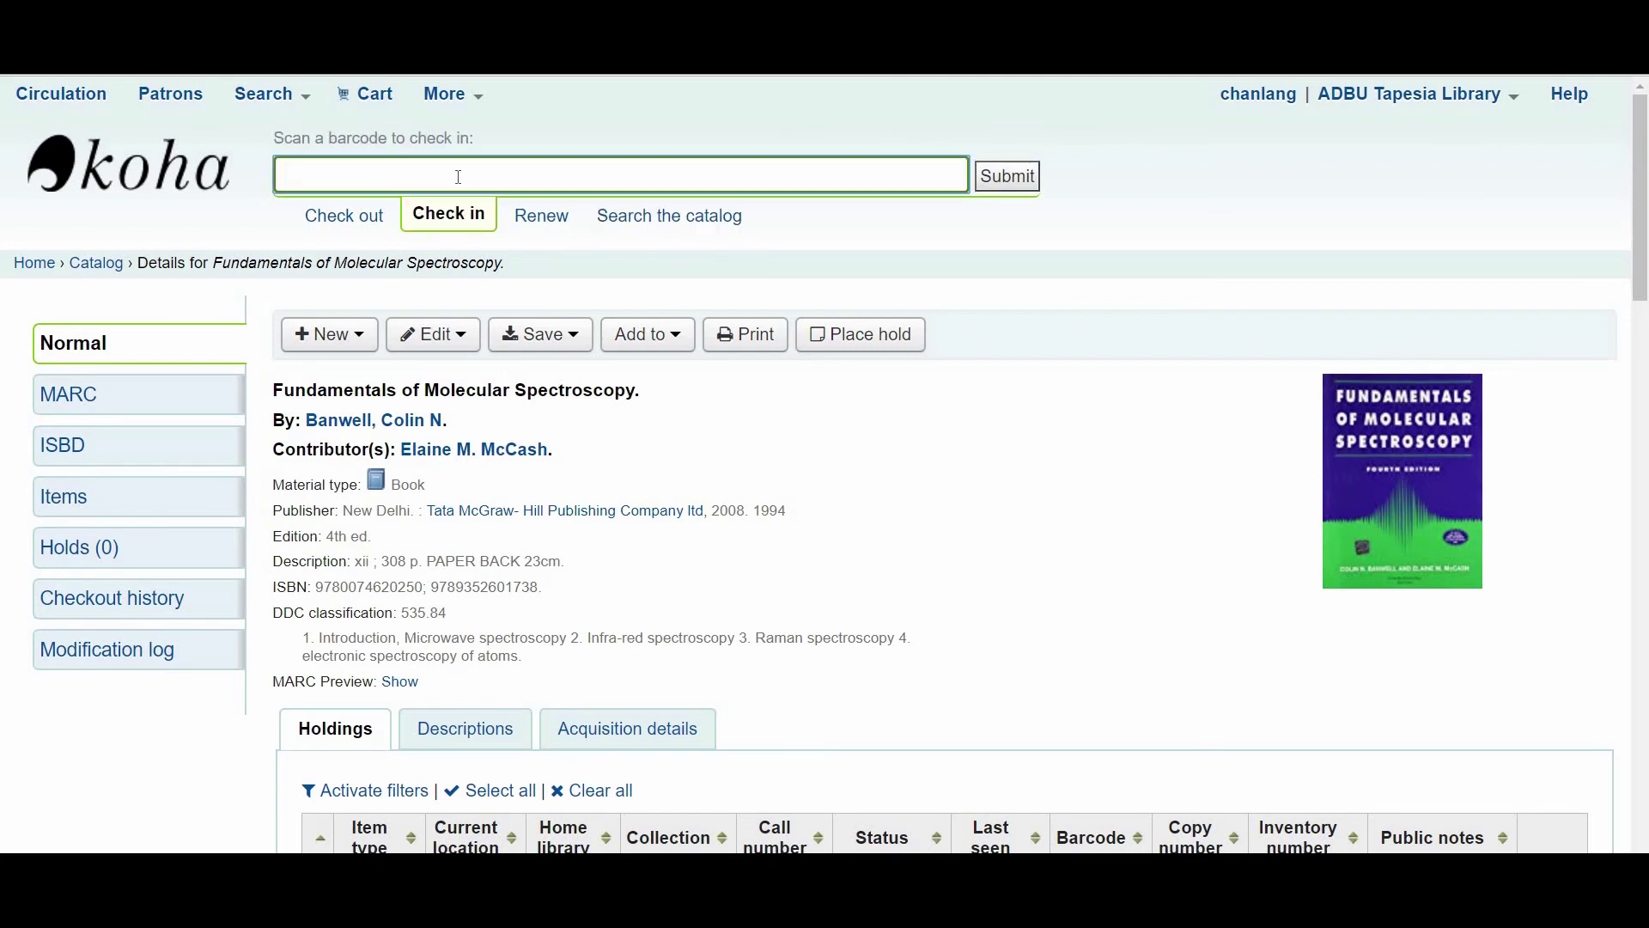
pyautogui.write('u1236')
pyautogui.click(1002, 181)
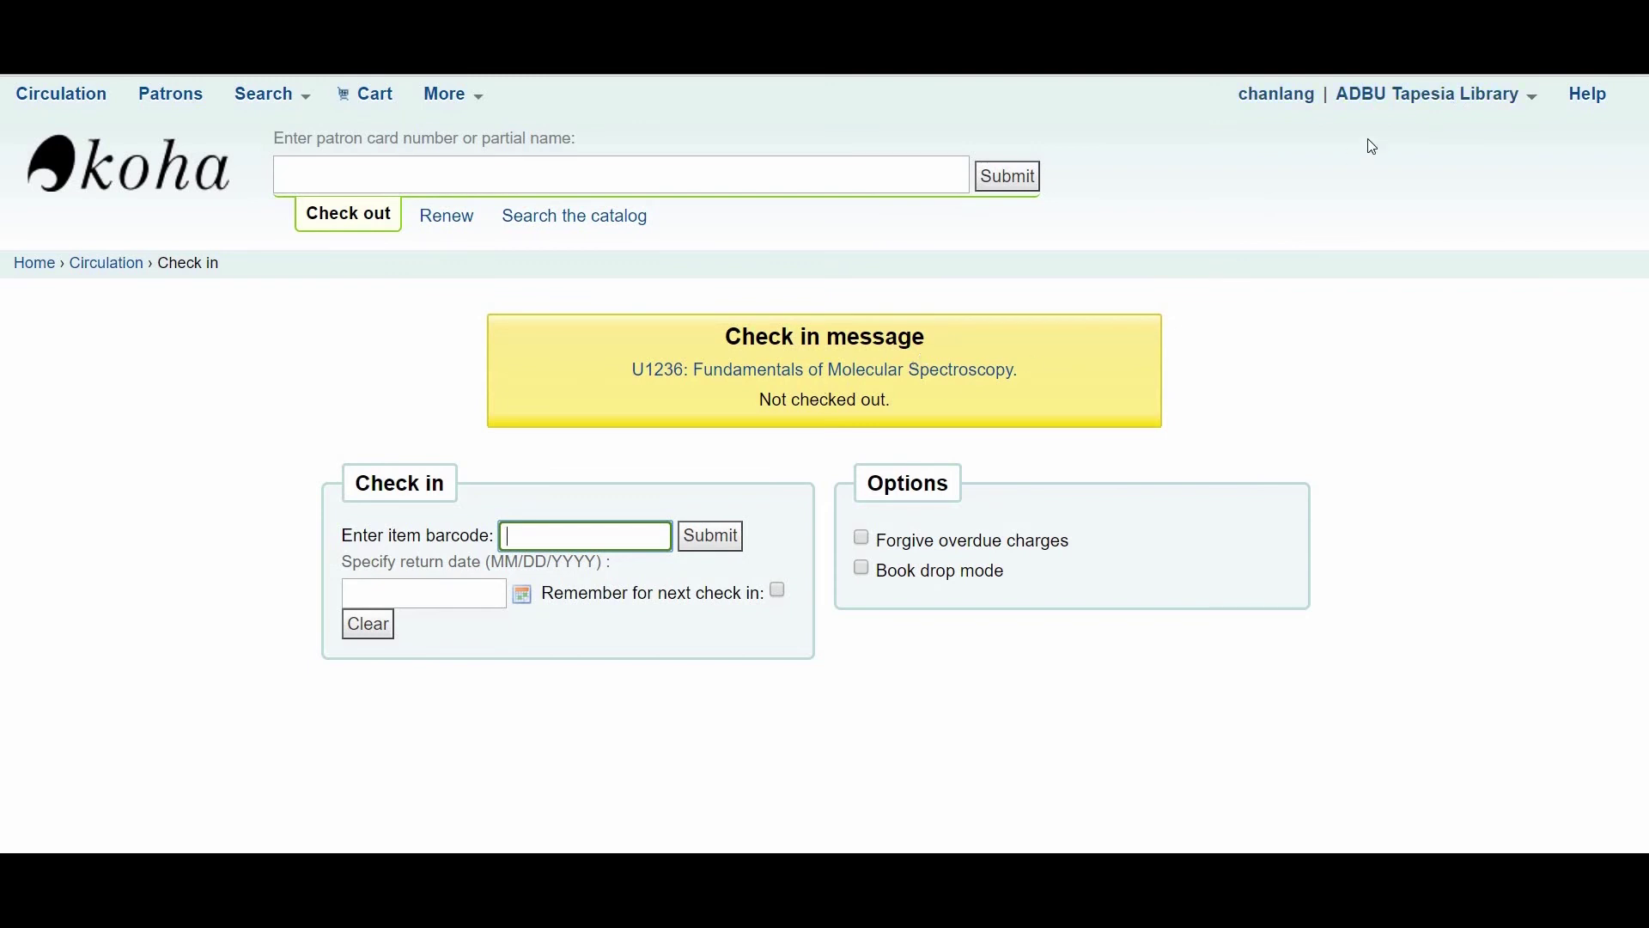
pyautogui.moveTo(1615, 113); pyautogui.dragTo(1233, 96)
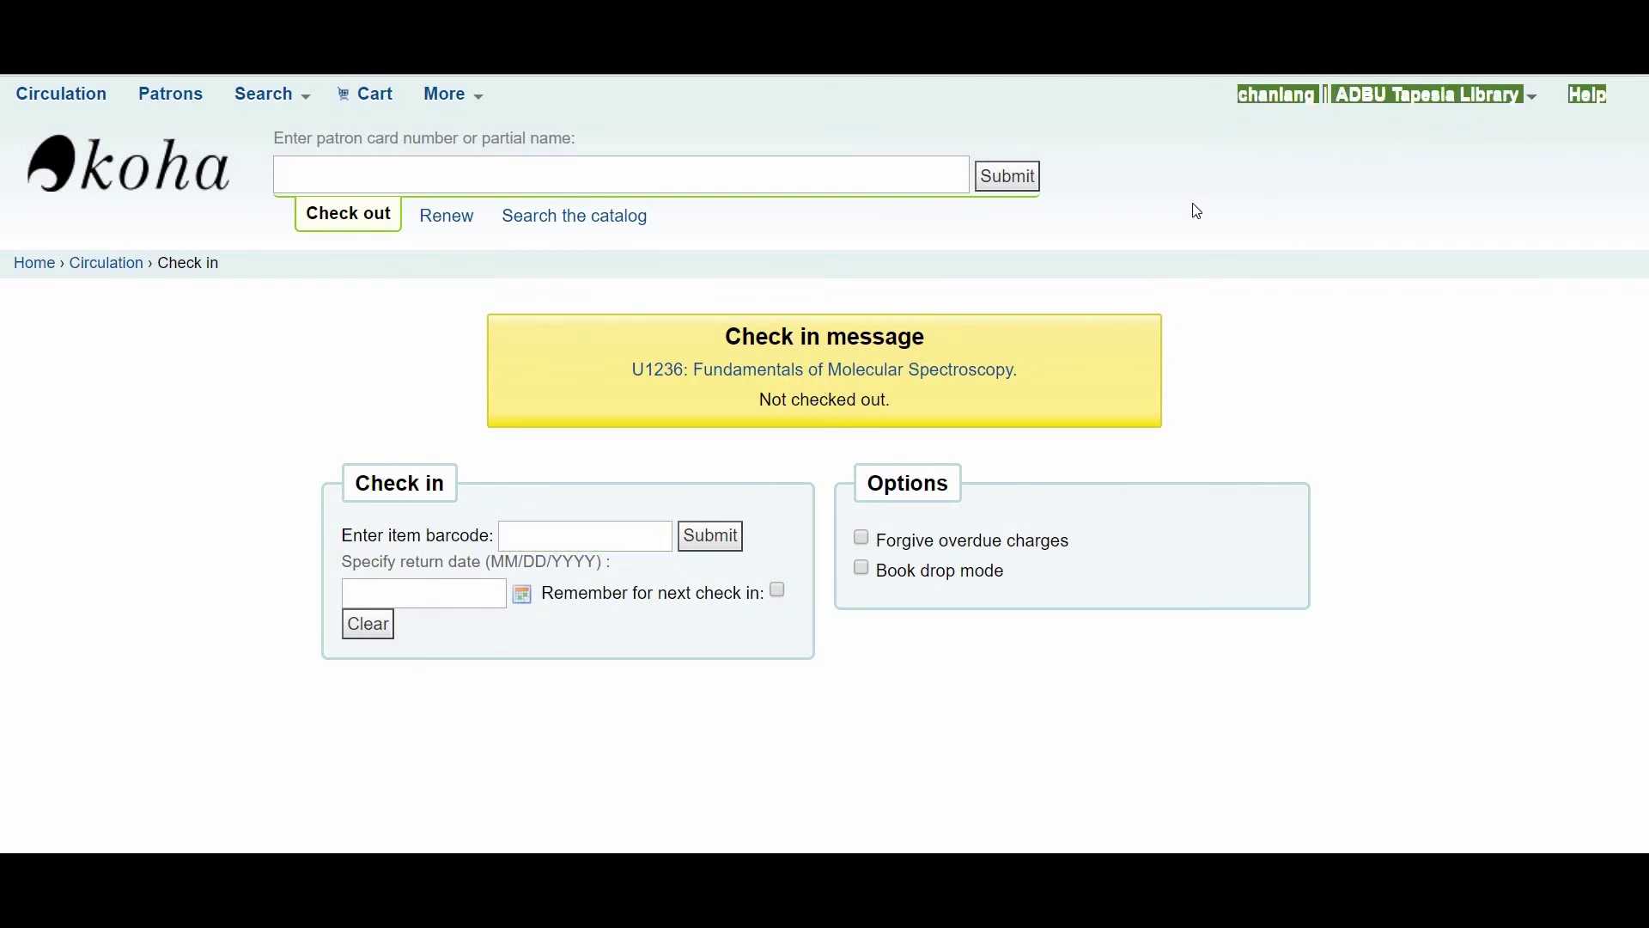
pyautogui.click(802, 378)
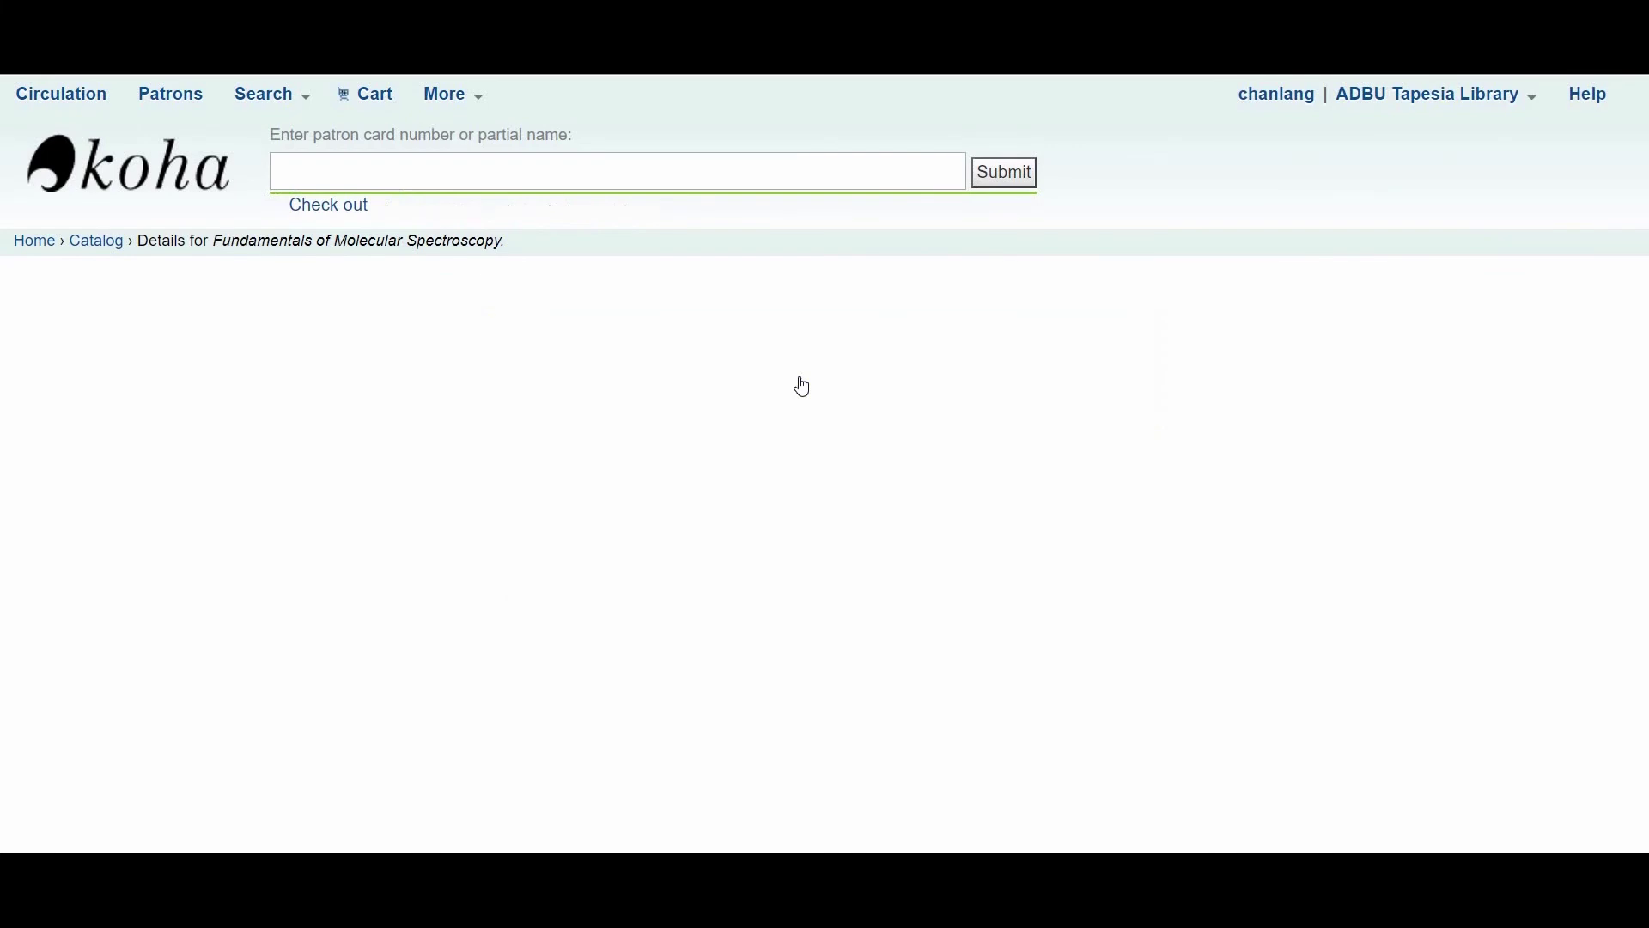
pyautogui.scroll(-7, 820, 430)
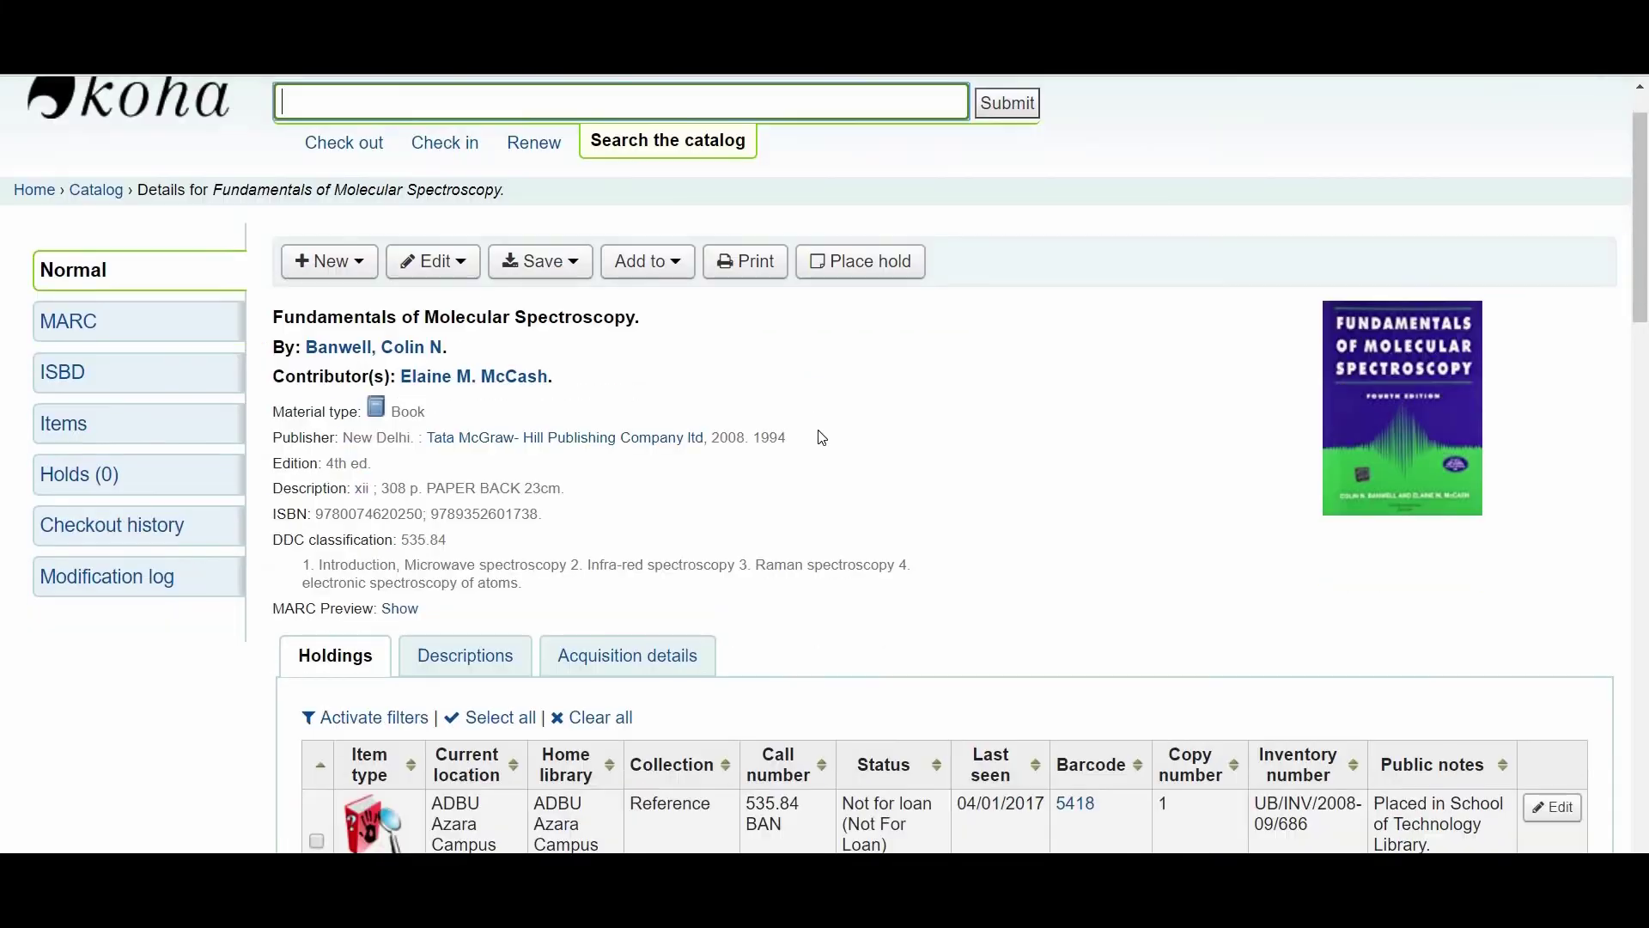